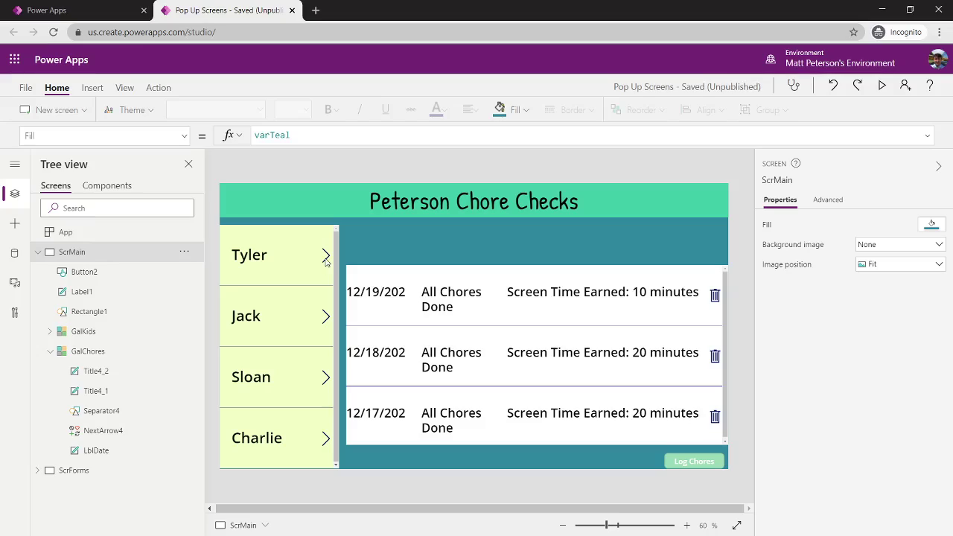
# Run the app preview to view the Log Chores form, and return to editing the ScrMain screen
pyautogui.click(325, 257)
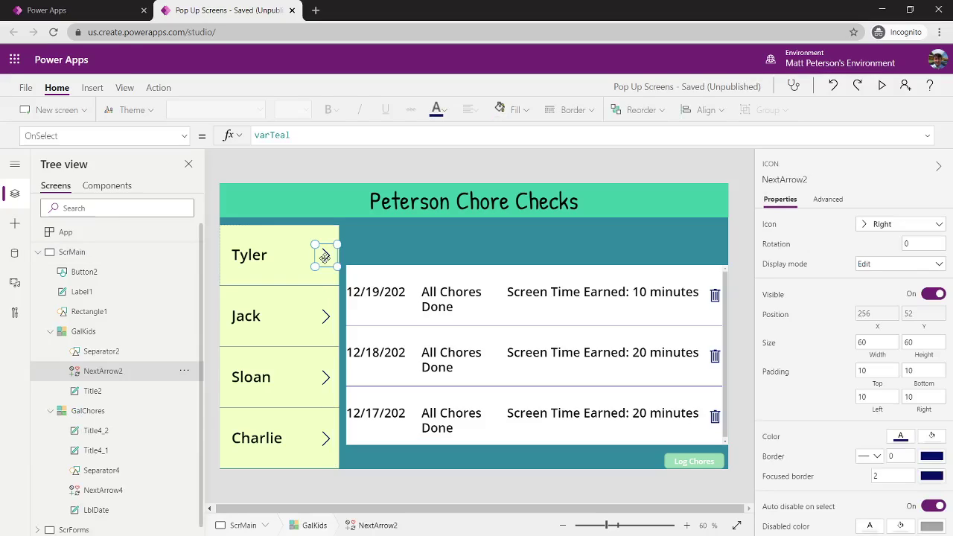
pyautogui.click(881, 86)
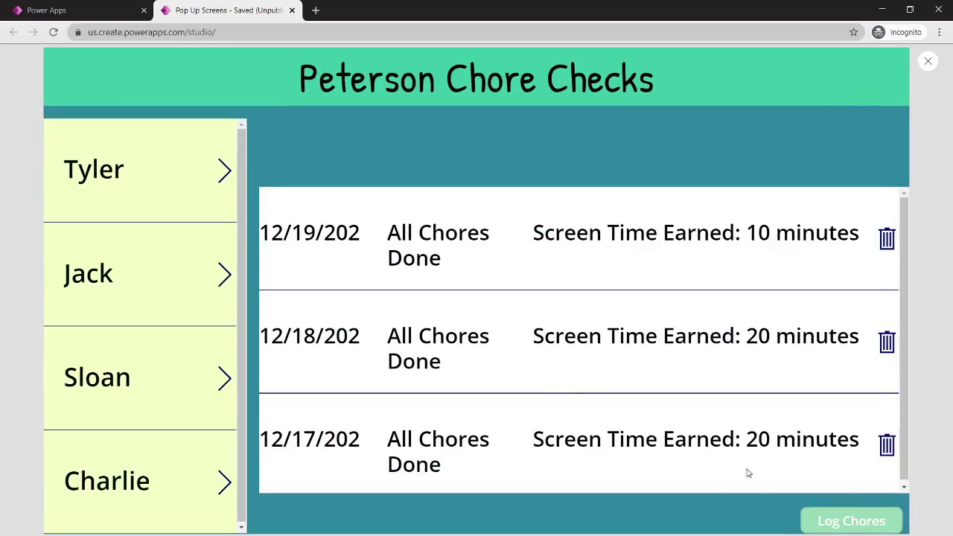
pyautogui.click(853, 522)
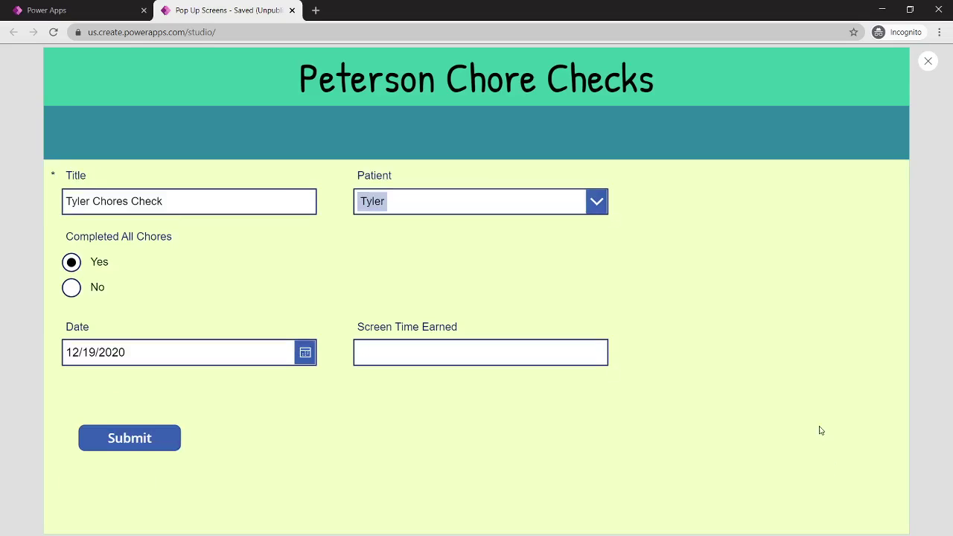
pyautogui.click(928, 61)
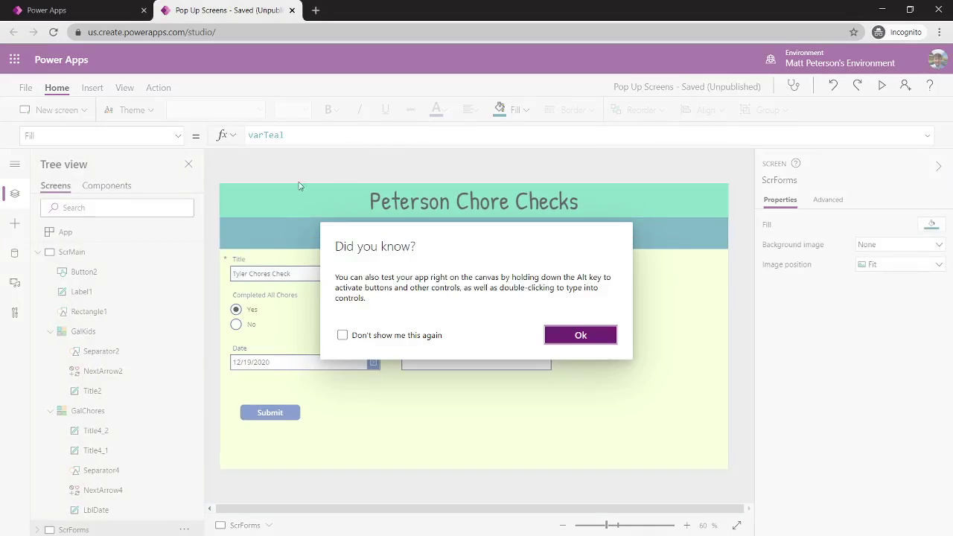
pyautogui.click(605, 341)
pyautogui.click(75, 252)
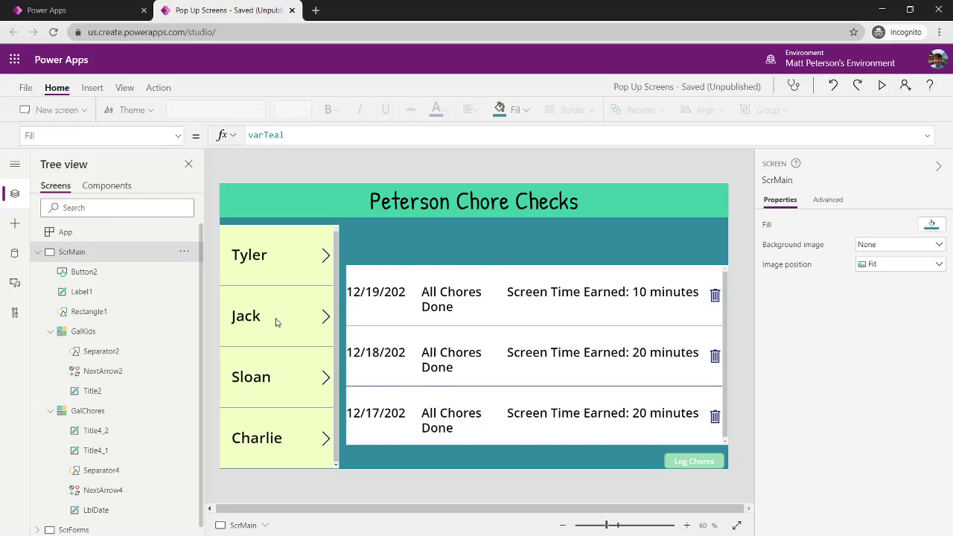
# Test the children gallery on the canvas with the second and third children, and view the GalChores Items formula
pyautogui.keyDown('alt'); pyautogui.click(325, 317); pyautogui.keyUp('alt')
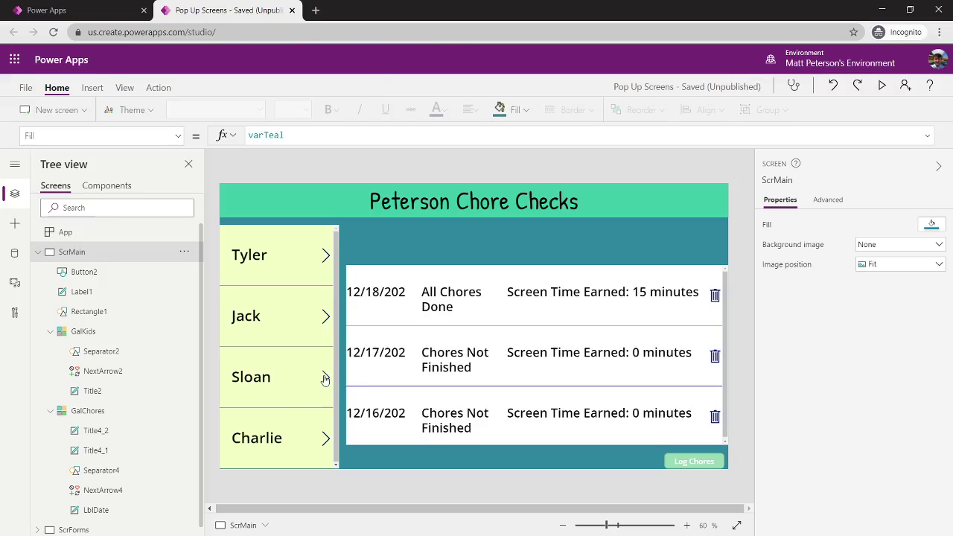
pyautogui.keyDown('alt'); pyautogui.click(324, 379); pyautogui.keyUp('alt')
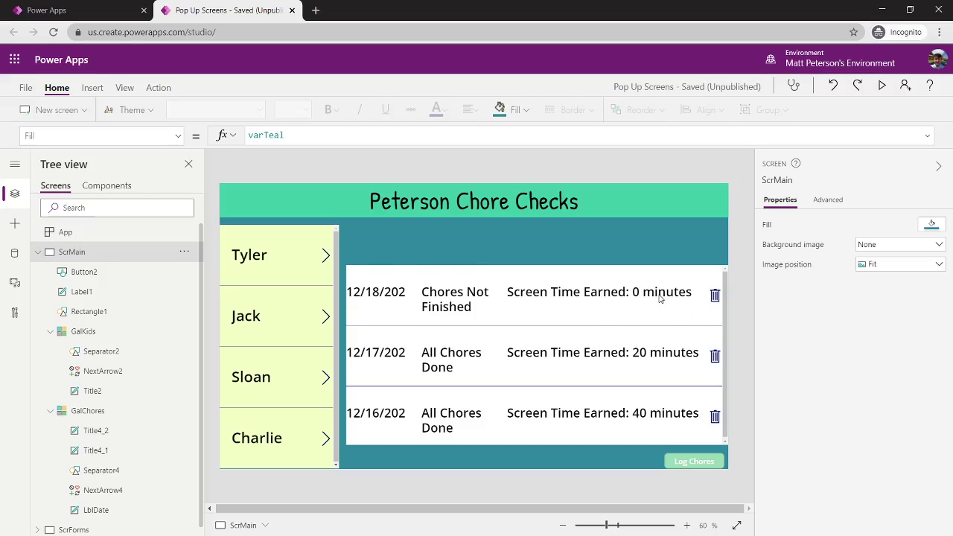
pyautogui.click(391, 311)
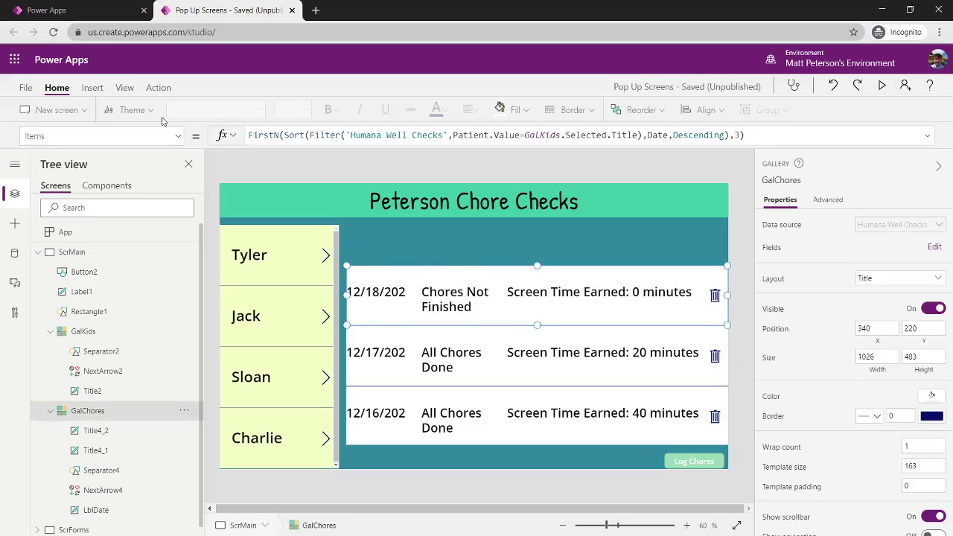
# Set the OnSelect formula of the chores gallery's trash icon to Remove('Humana Well Checks',ThisItem)
pyautogui.click(716, 299)
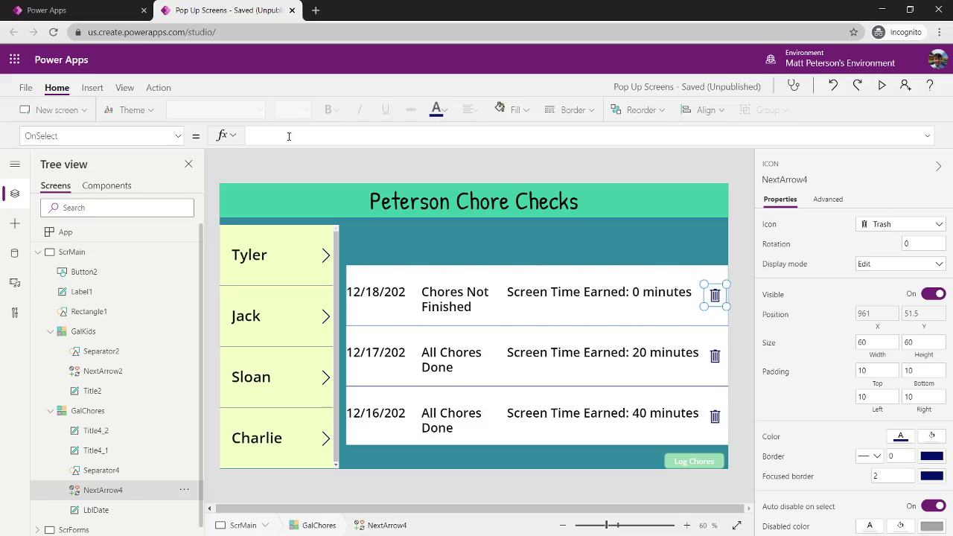
pyautogui.write('remo')
pyautogui.press('Tab')
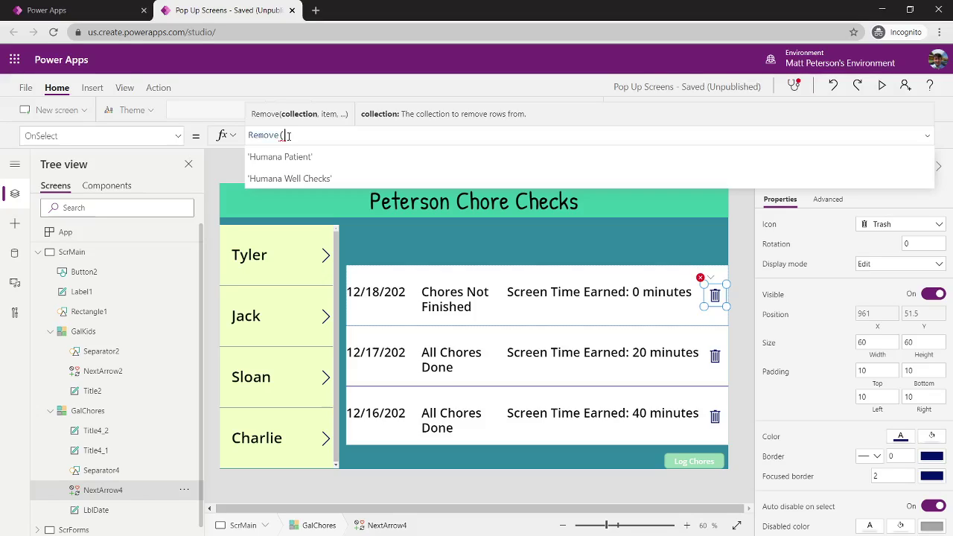
pyautogui.press('Down')
pyautogui.press('Down')
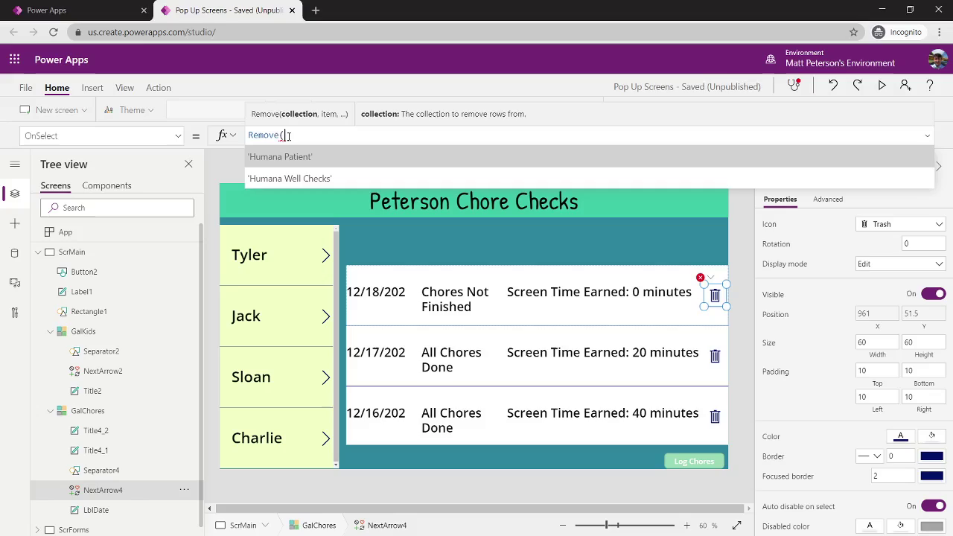
pyautogui.press('Up')
pyautogui.press('Down')
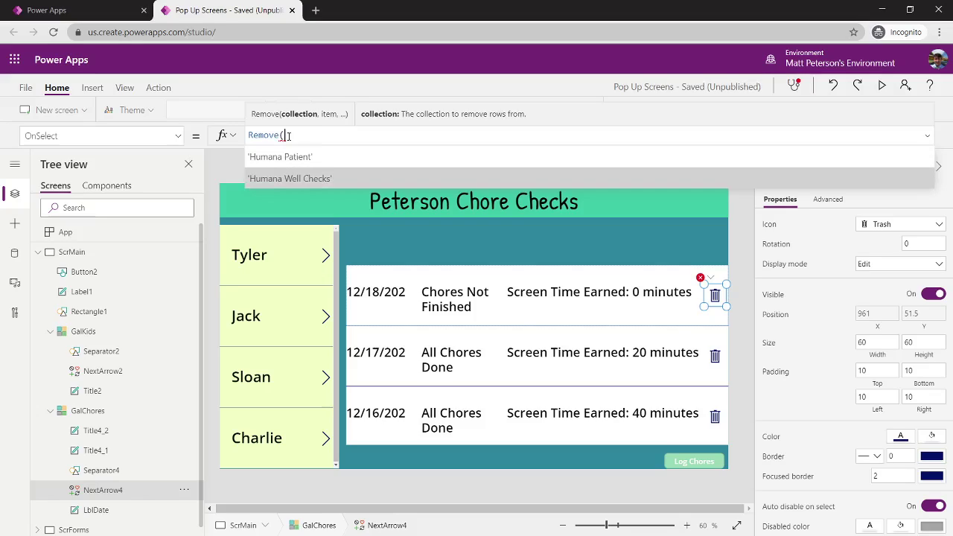
pyautogui.press('Tab')
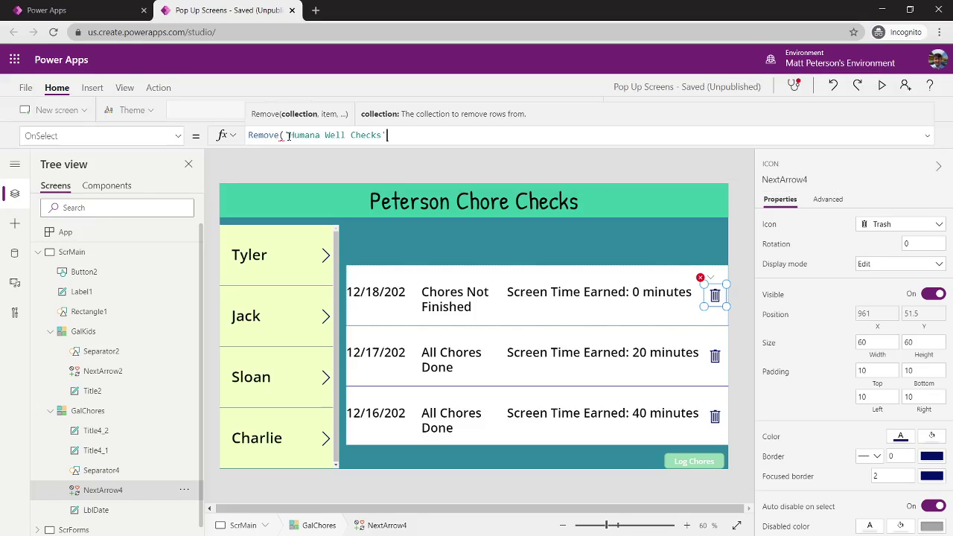
pyautogui.write(', ThisItem')
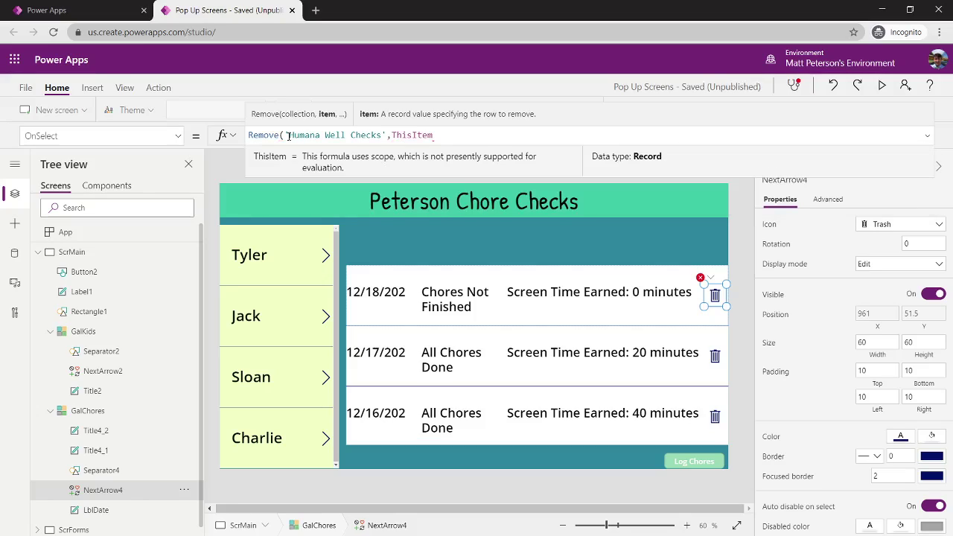
pyautogui.write(')')
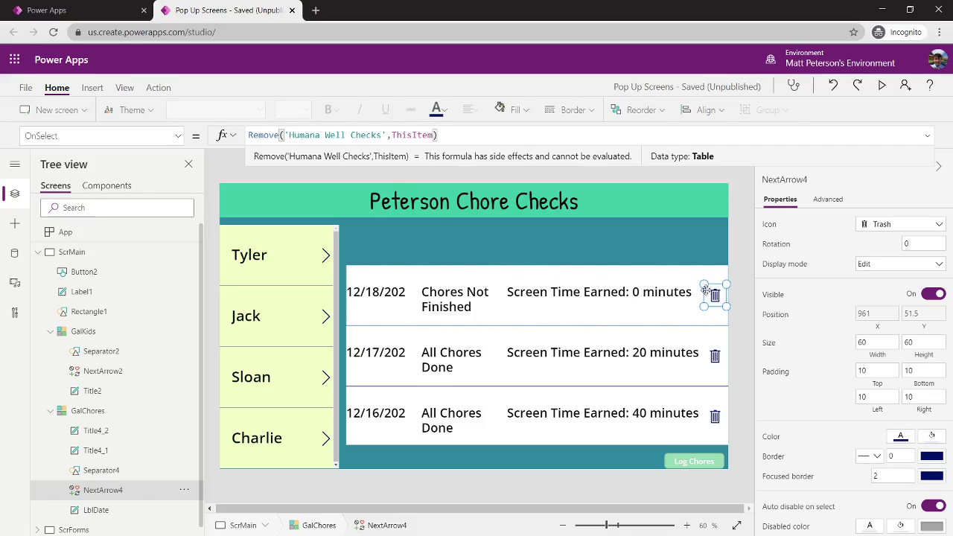
# Cut the whole Remove formula out of the trash icon's OnSelect property
pyautogui.moveTo(439, 135); pyautogui.dragTo(231, 136)
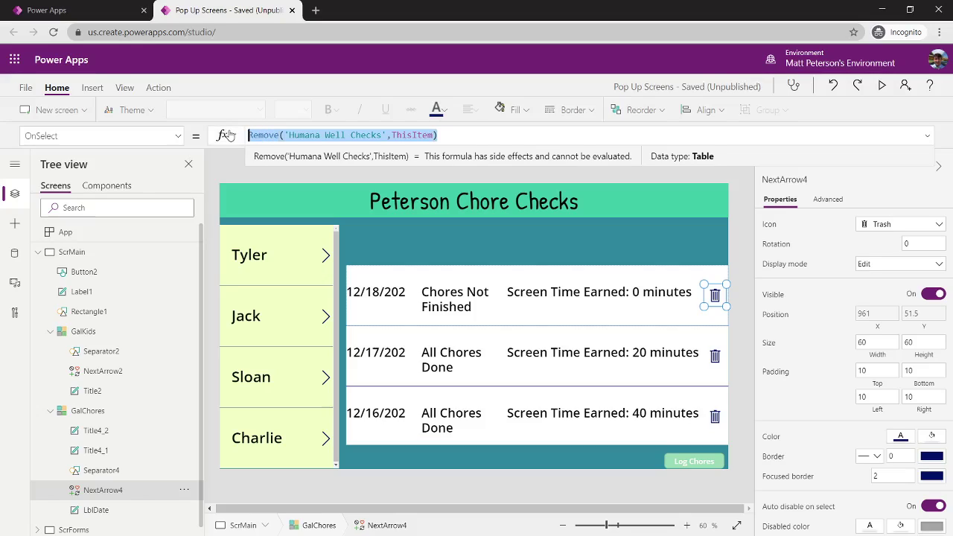
pyautogui.hotkey('ctrl', 'x')
pyautogui.click(223, 165)
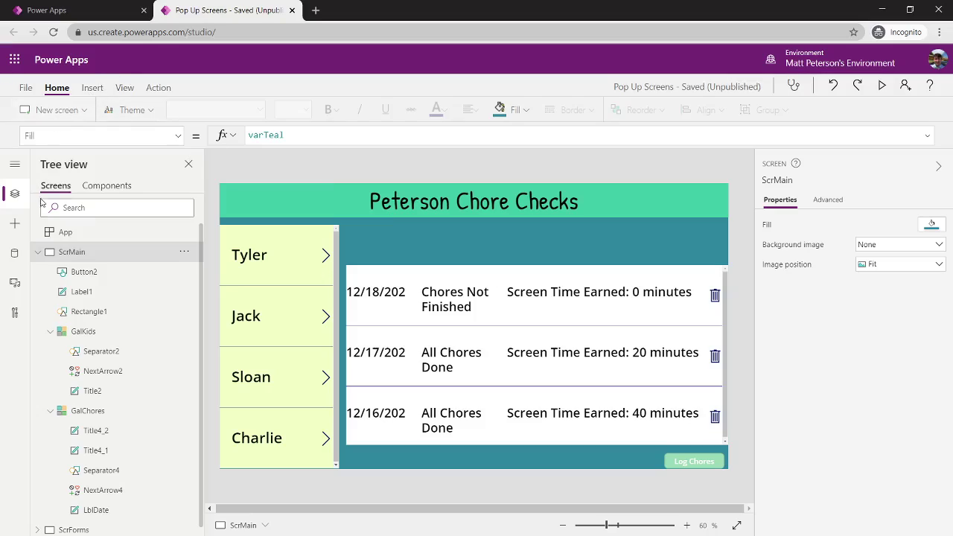
# Insert a rectangle on ScrMain at position 0, 0 and enlarge it to cover the whole screen, 1366 by 768
pyautogui.click(14, 227)
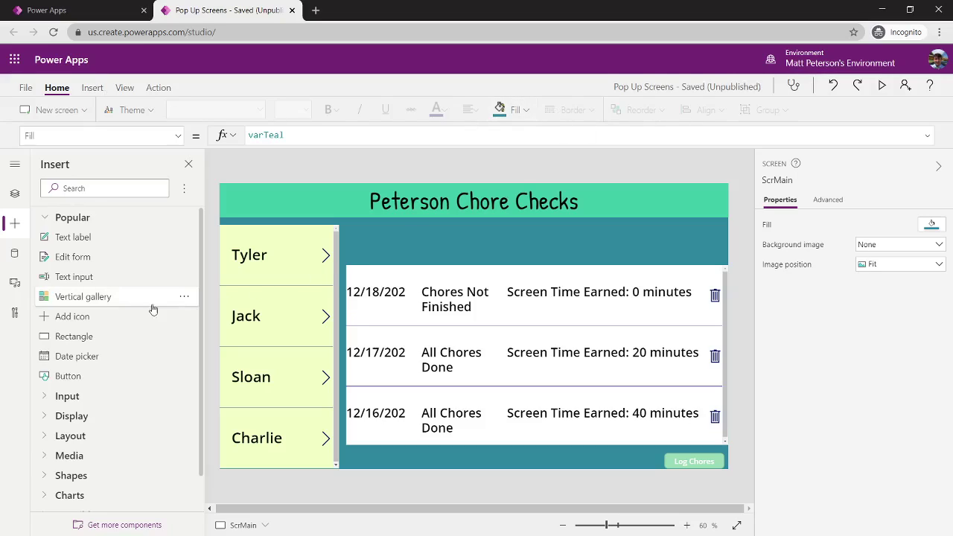
pyautogui.click(61, 339)
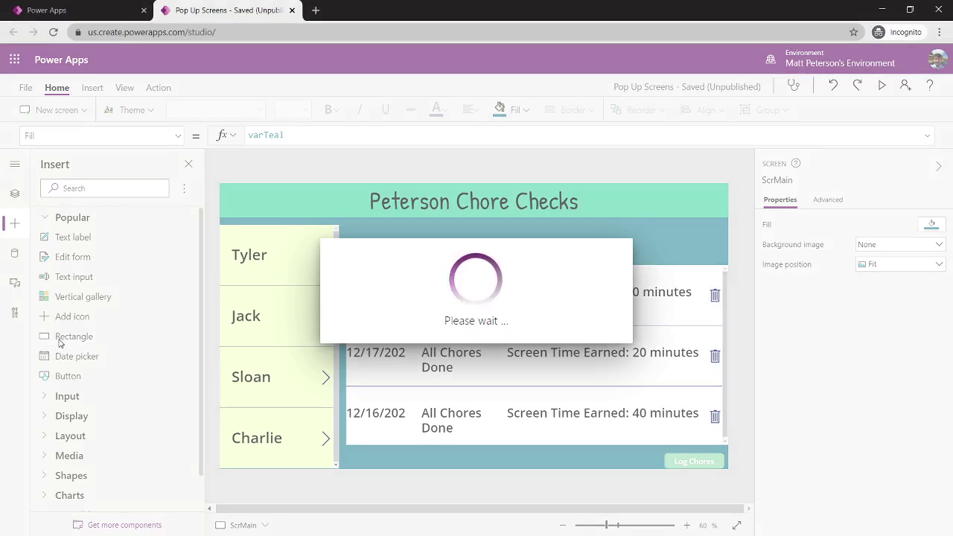
pyautogui.moveTo(233, 197); pyautogui.dragTo(207, 171)
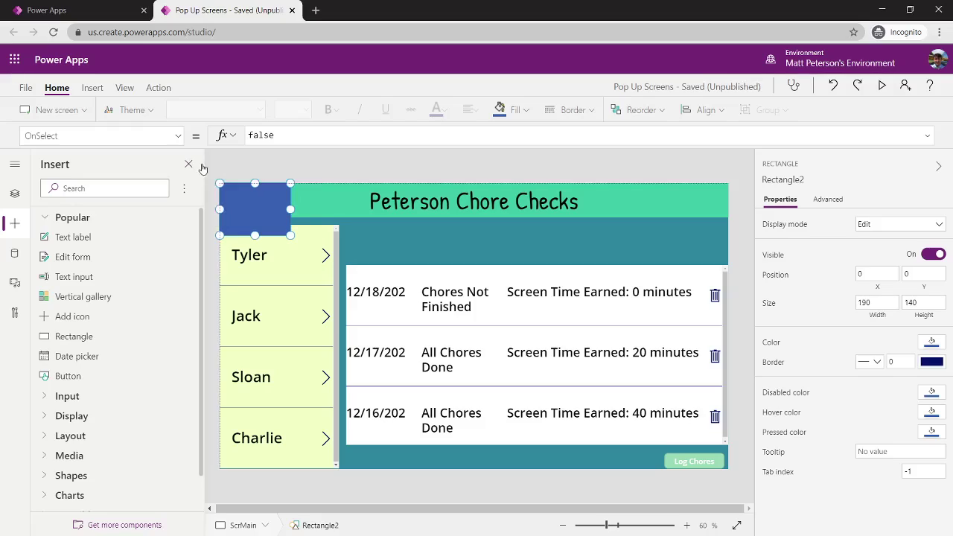
pyautogui.moveTo(290, 234); pyautogui.dragTo(749, 486)
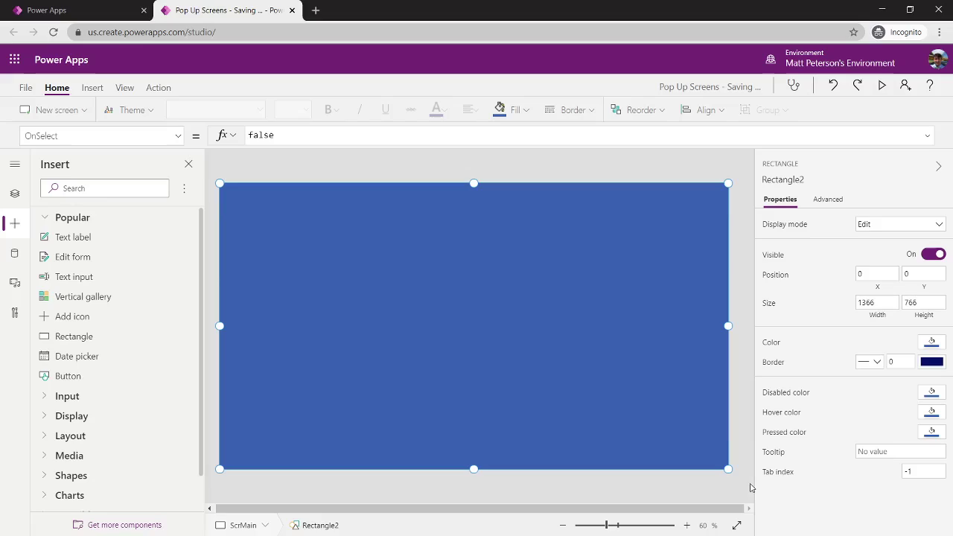
# Set the Fill property of the full-screen rectangle to varTeal
pyautogui.click(178, 136)
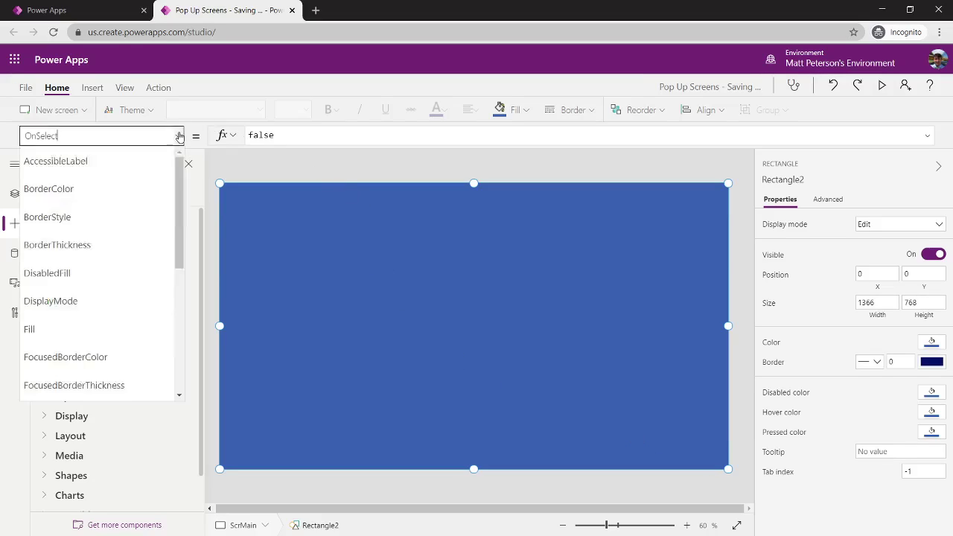
pyautogui.click(52, 134)
pyautogui.write('Fill')
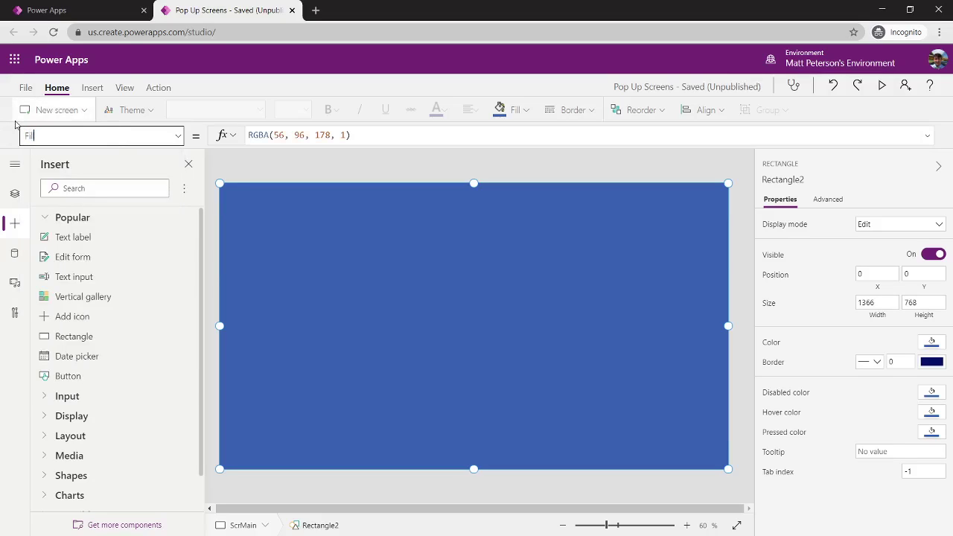
pyautogui.click(391, 135)
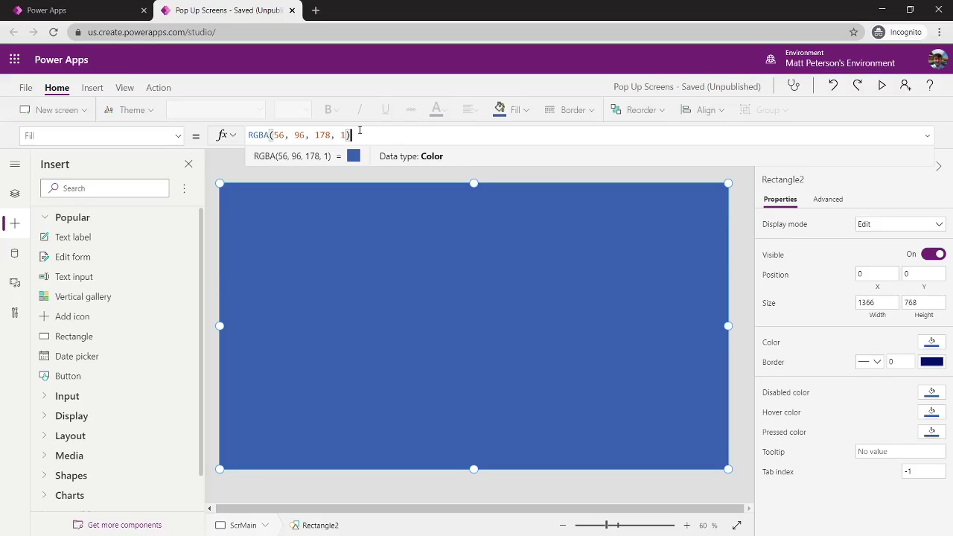
pyautogui.press('BackSpace')
pyautogui.press('BackSpace')
pyautogui.press('BackSpace')
pyautogui.press('BackSpace')
pyautogui.press('BackSpace')
pyautogui.press('BackSpace')
pyautogui.press('BackSpace')
pyautogui.press('BackSpace')
pyautogui.press('BackSpace')
pyautogui.press('BackSpace')
pyautogui.press('BackSpace')
pyautogui.press('BackSpace')
pyautogui.press('BackSpace')
pyautogui.press('BackSpace')
pyautogui.press('BackSpace')
pyautogui.press('BackSpace')
pyautogui.press('BackSpace')
pyautogui.press('BackSpace')
pyautogui.press('BackSpace')
pyautogui.press('BackSpace')
pyautogui.write('var')
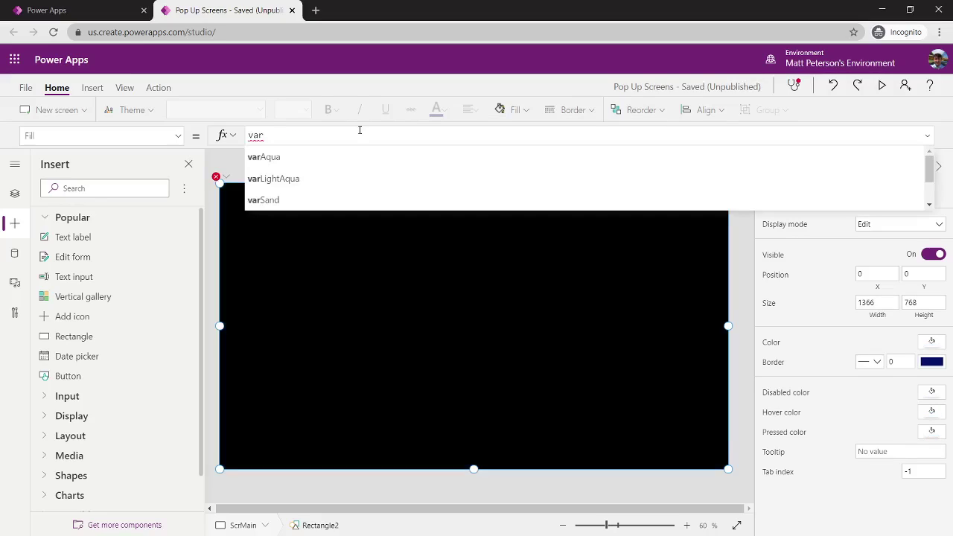
pyautogui.write('Teal')
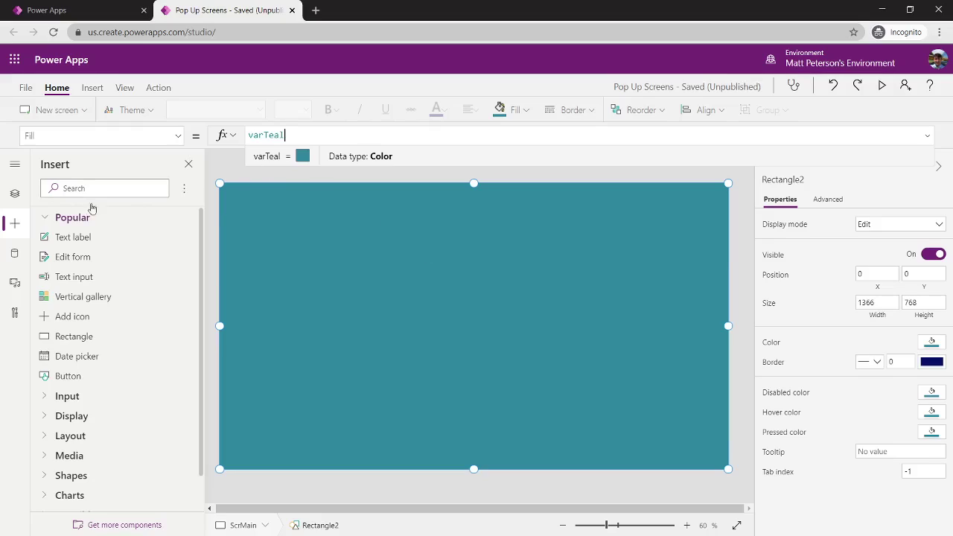
# Copy the RGBA value assigned to varTeal in the app's OnStart formula
pyautogui.click(16, 195)
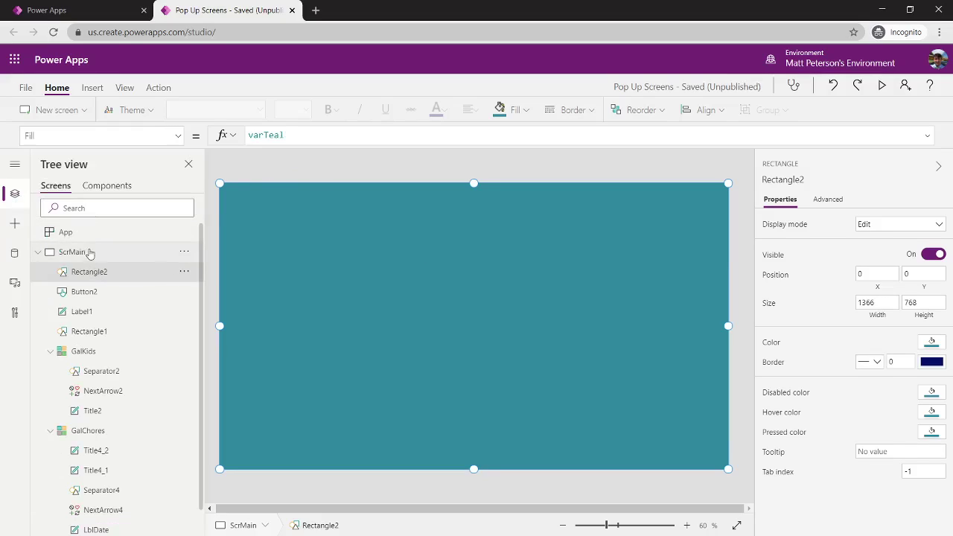
pyautogui.click(69, 237)
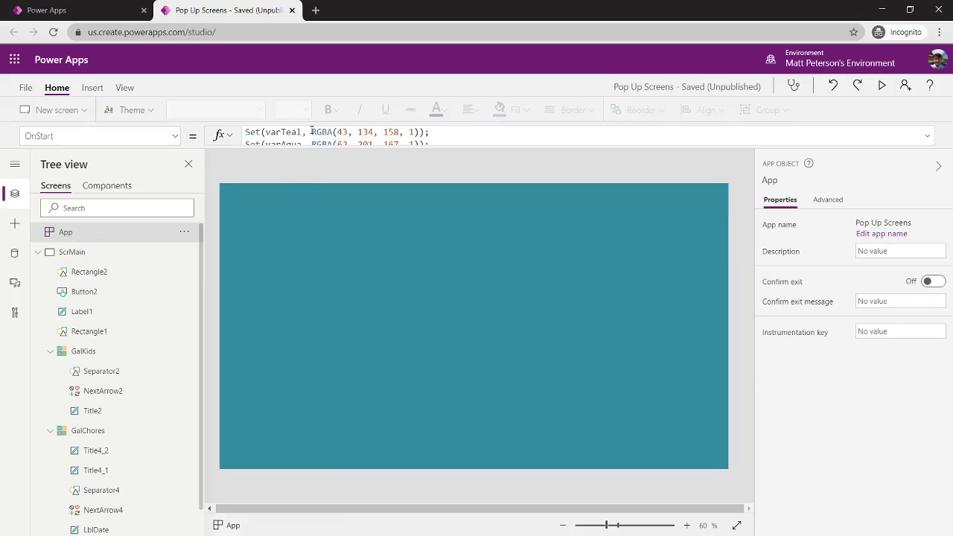
pyautogui.moveTo(313, 132); pyautogui.dragTo(418, 132)
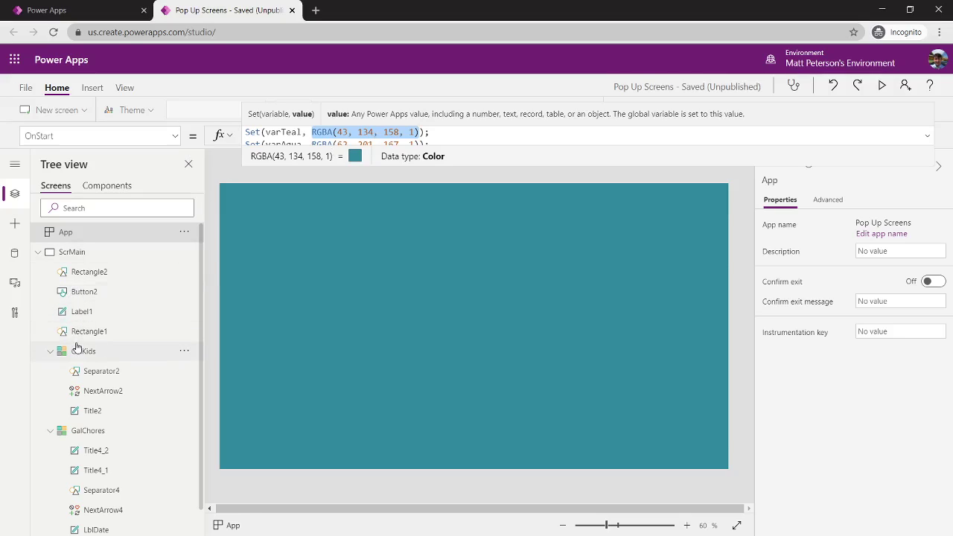
# Rename the full-screen rectangle Rectangle2 as PopUp
pyautogui.click(83, 276)
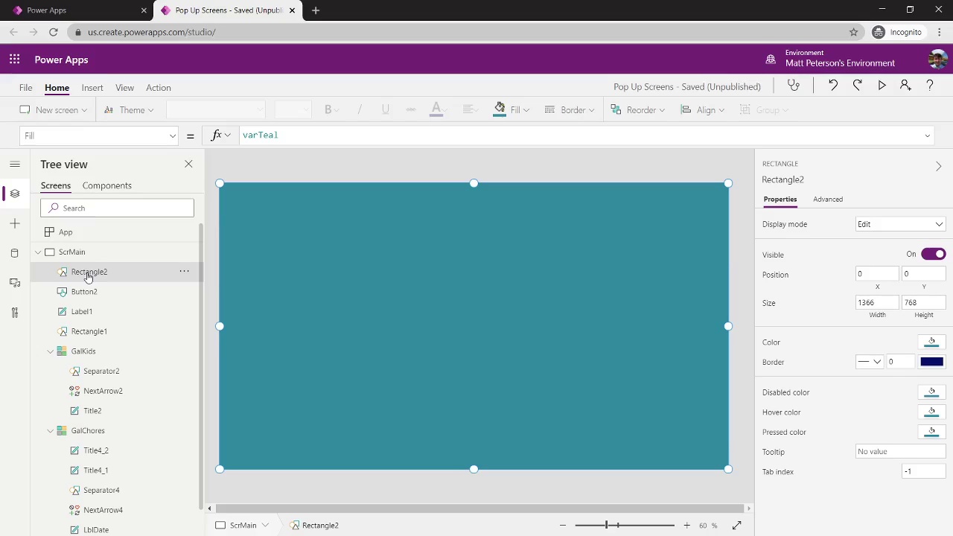
pyautogui.rightClick(88, 276)
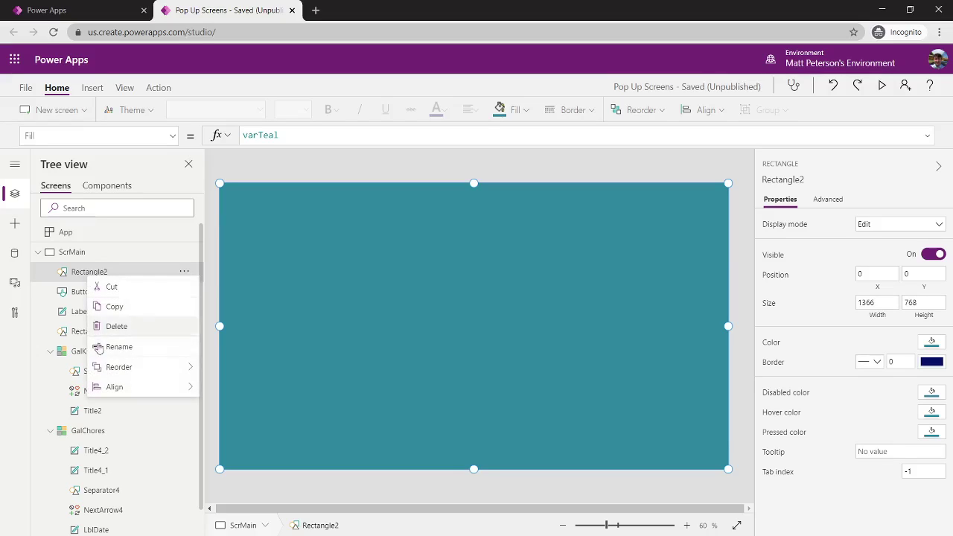
pyautogui.click(123, 345)
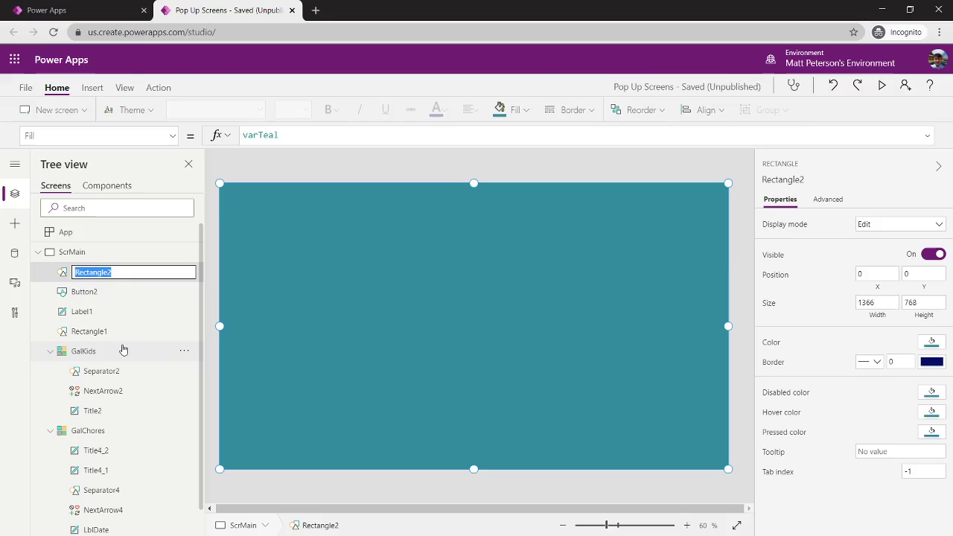
pyautogui.write('PopUp')
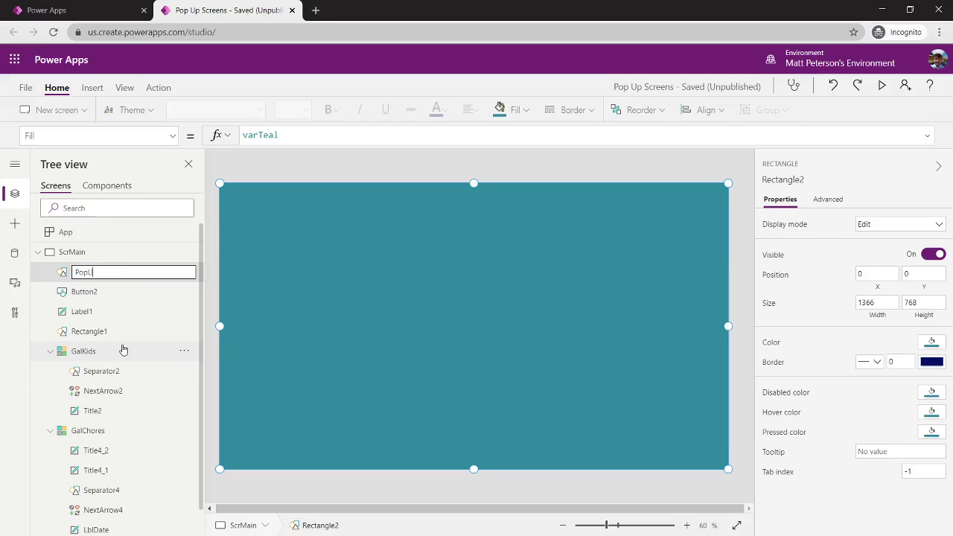
pyautogui.press('Return')
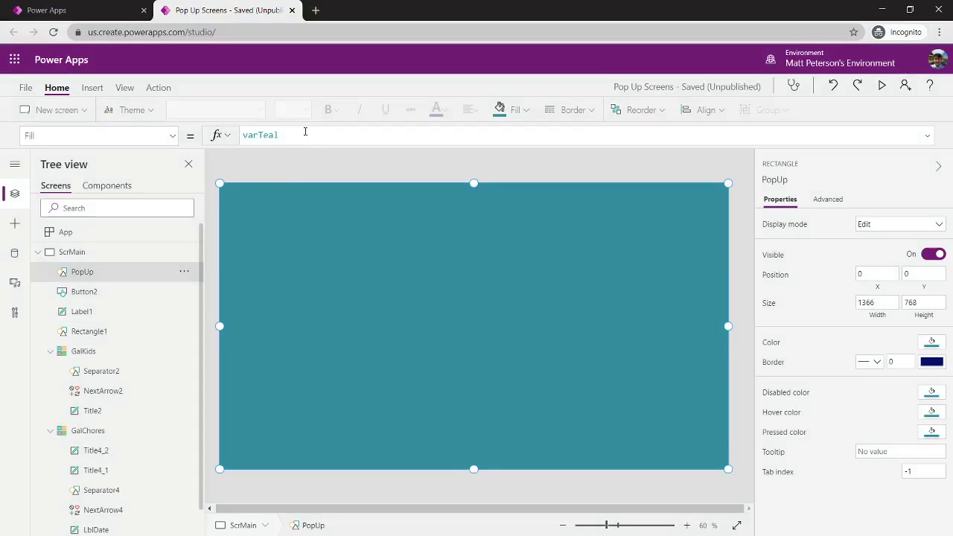
# Replace the PopUp rectangle's Fill formula with RGBA(43, 134, 158, .3) to make it semi-transparent
pyautogui.doubleClick(304, 132)
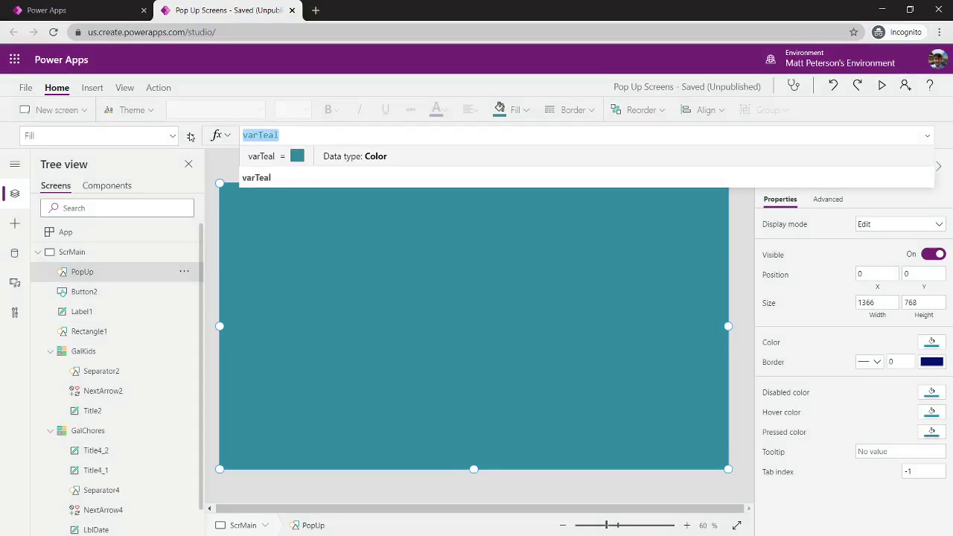
pyautogui.hotkey('ctrl', 'v')
pyautogui.write(')')
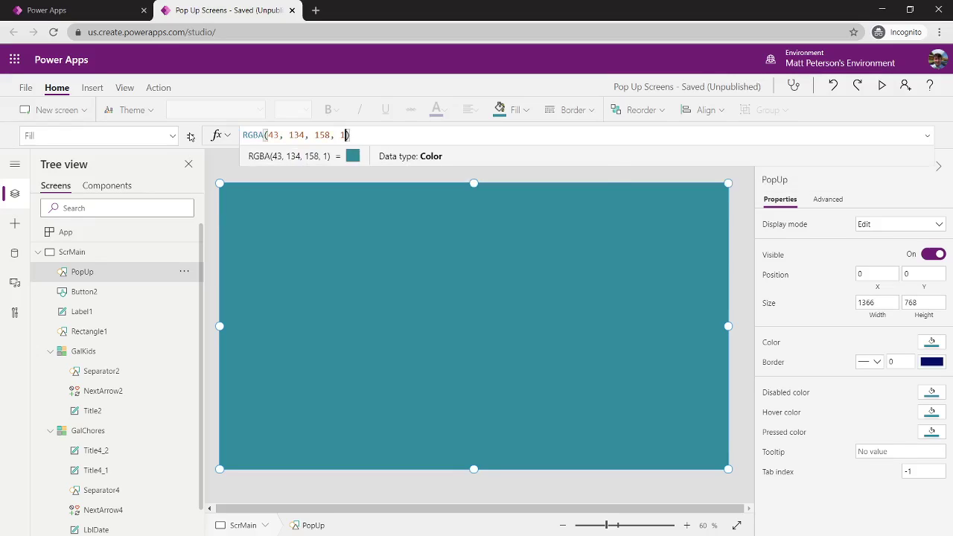
pyautogui.press('BackSpace')
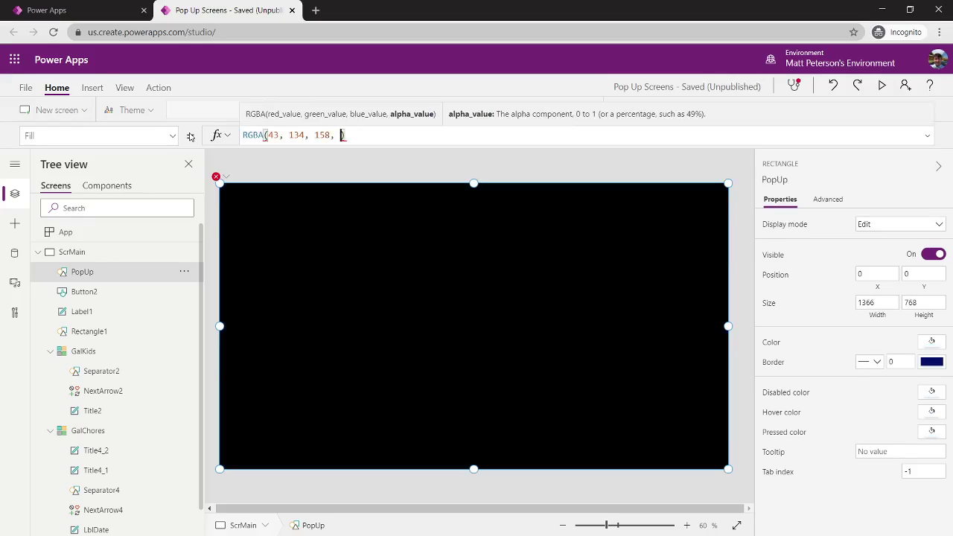
pyautogui.write('.3')
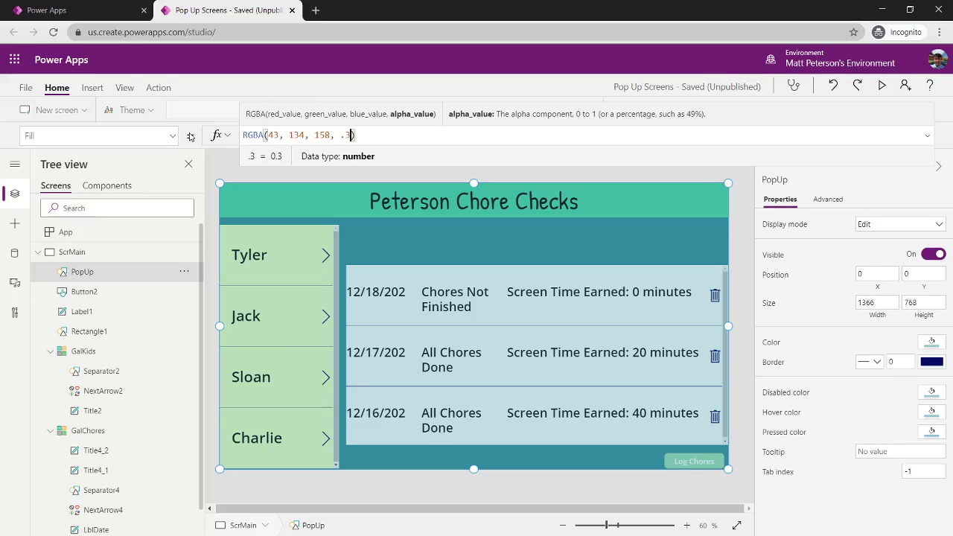
pyautogui.click(457, 176)
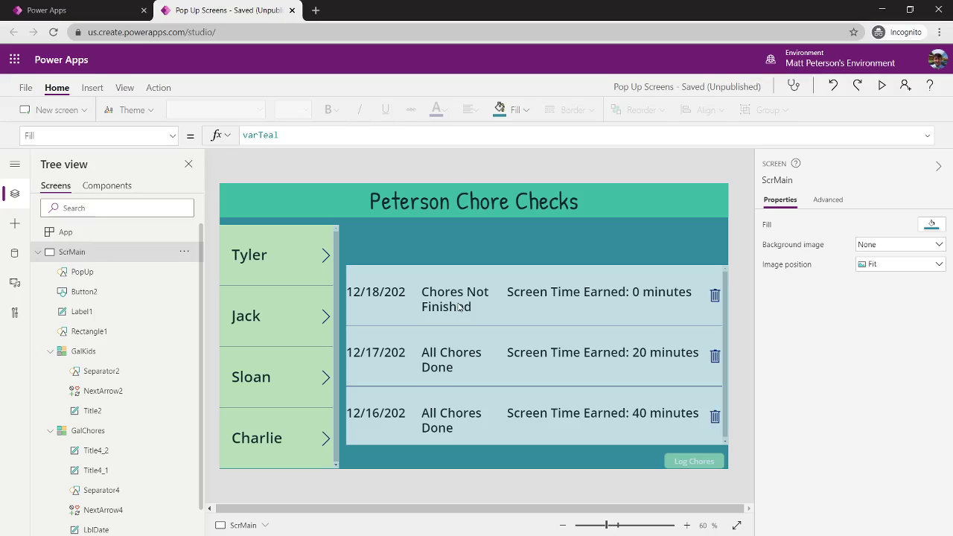
# Insert a label on ScrMain with the text "Are you sure want to delete the record?"
pyautogui.click(92, 87)
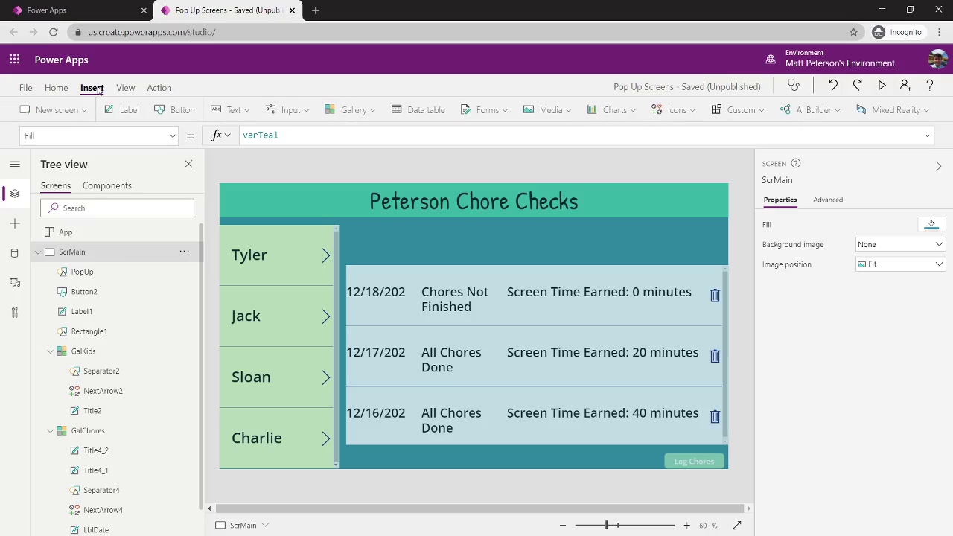
pyautogui.click(123, 111)
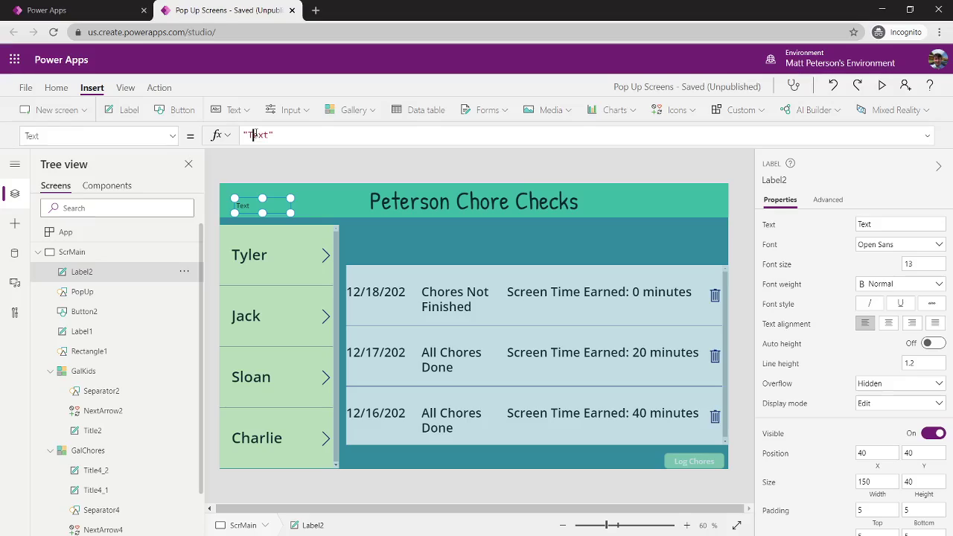
pyautogui.click(257, 135)
pyautogui.write('Are')
pyautogui.press('BackSpace')
pyautogui.press('BackSpace')
pyautogui.press('BackSpace')
pyautogui.press('BackSpace')
pyautogui.press('BackSpace')
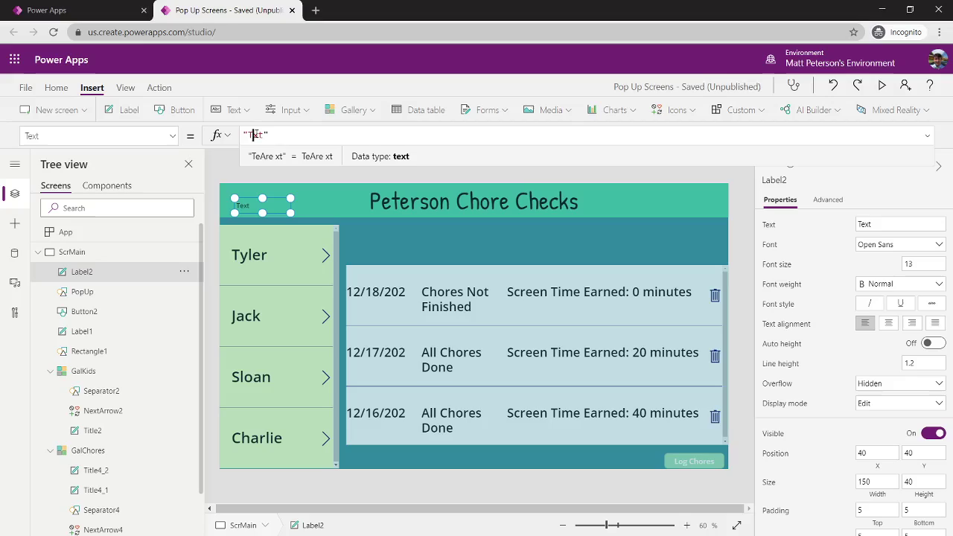
pyautogui.press('BackSpace')
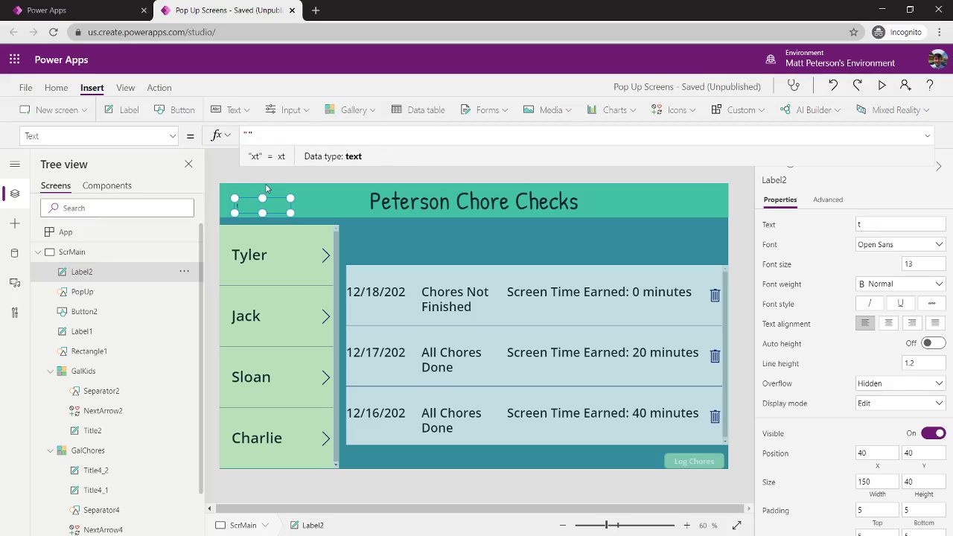
pyautogui.write('Are you sure want')
pyautogui.write(' to delete the r')
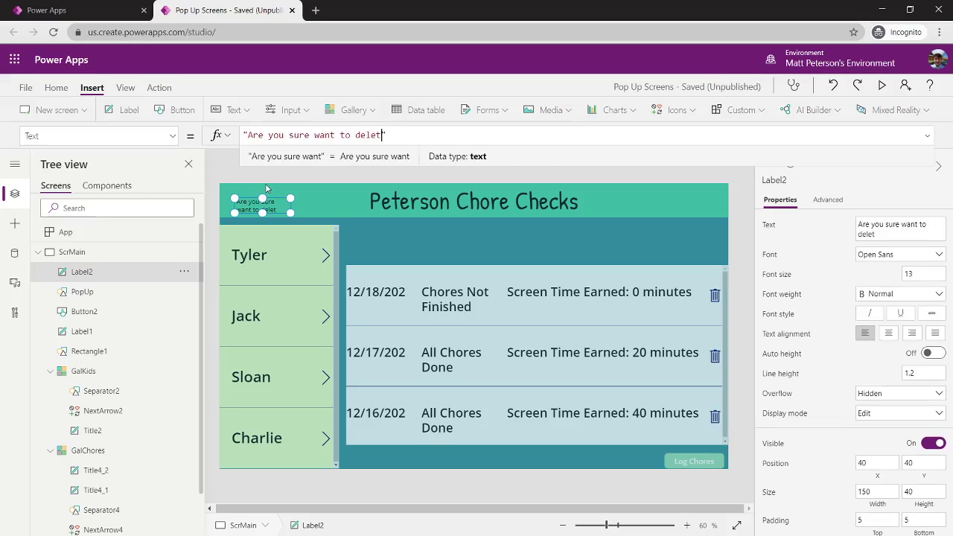
pyautogui.write('ecord?')
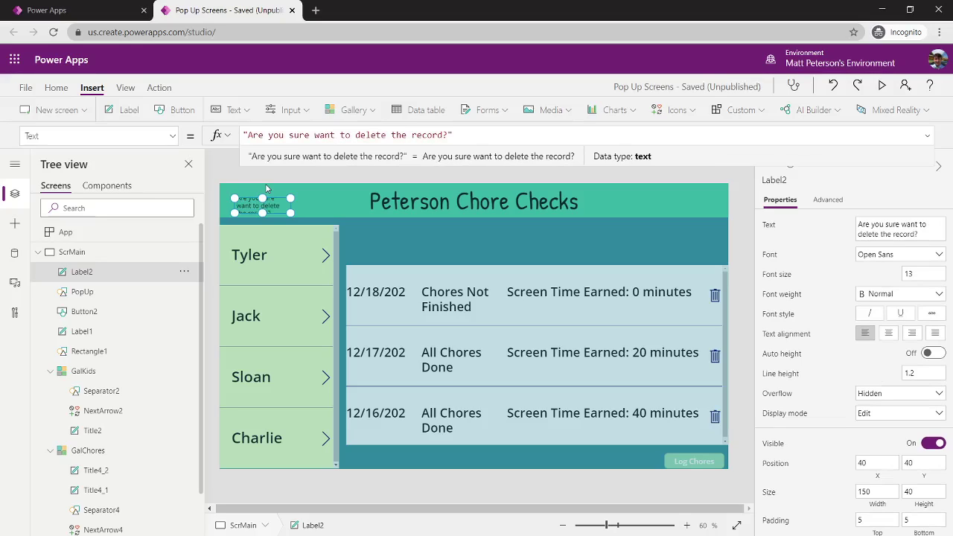
# Enlarge the confirmation label to about 601 by 288 and move it to about 178, 92
pyautogui.click(291, 214)
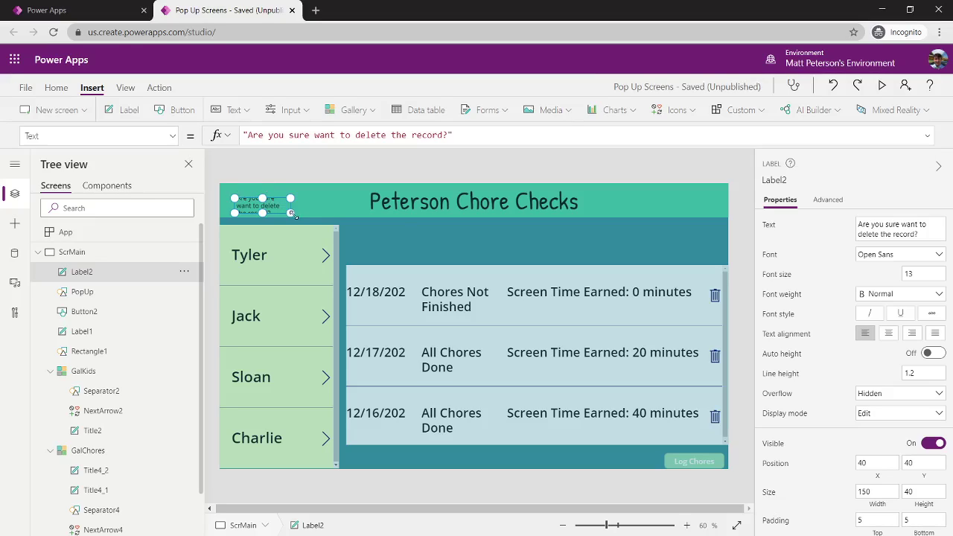
pyautogui.moveTo(291, 213); pyautogui.dragTo(457, 306)
pyautogui.moveTo(402, 272); pyautogui.dragTo(451, 285)
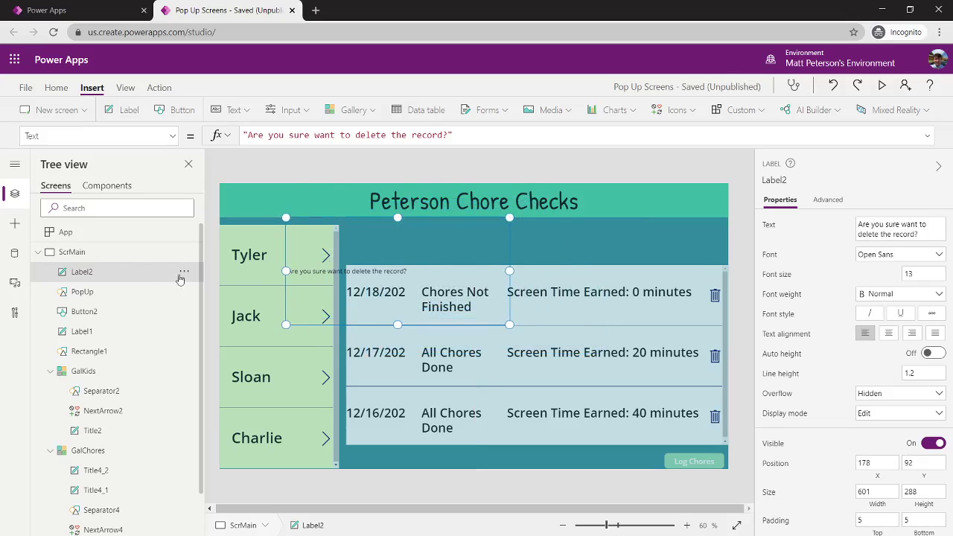
# Rename the confirmation label Label2 as LblPopUp
pyautogui.rightClick(78, 276)
pyautogui.click(104, 345)
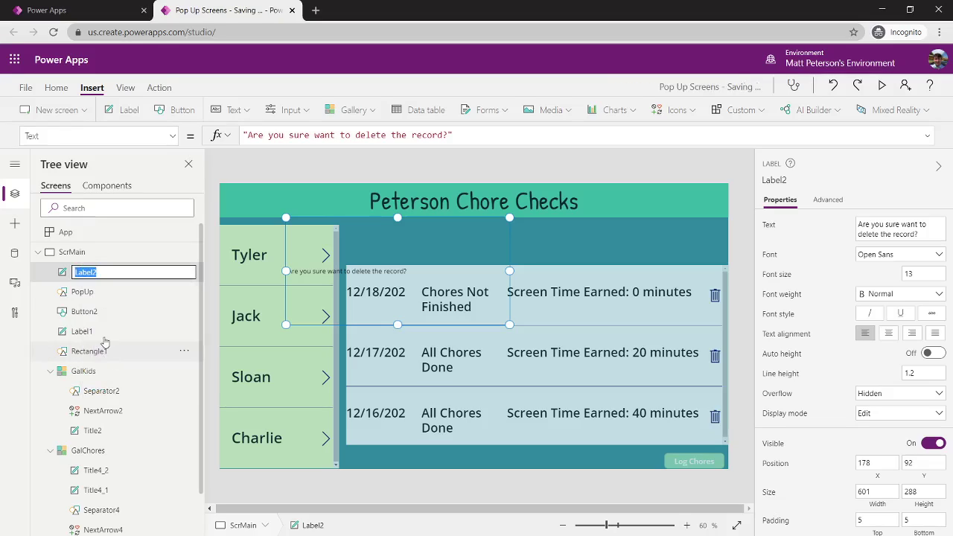
pyautogui.write('Lbl')
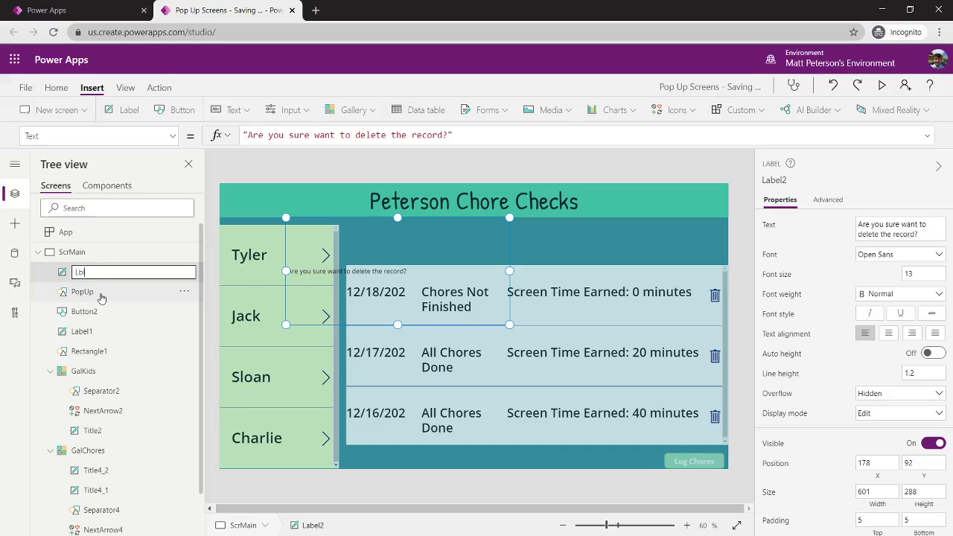
pyautogui.write('Pop')
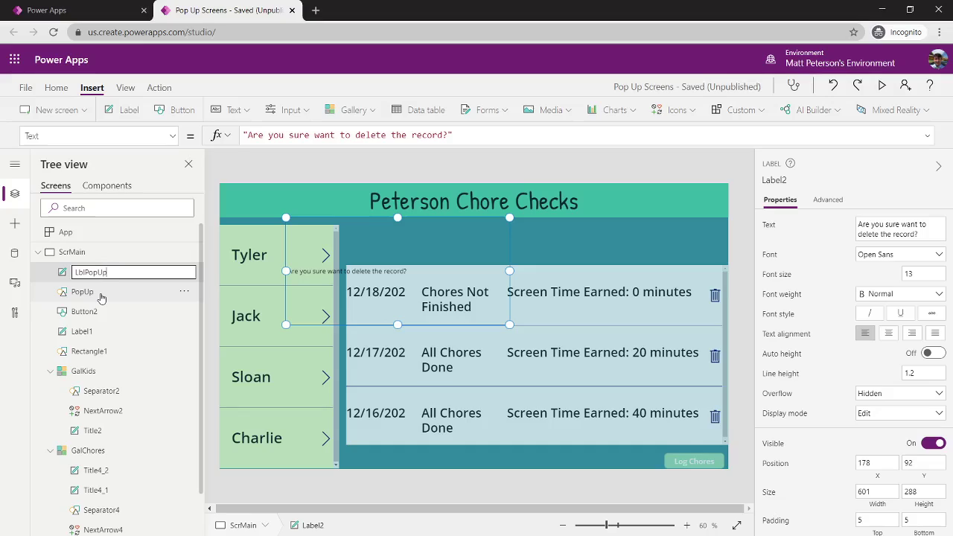
pyautogui.write('Up')
pyautogui.press('Return')
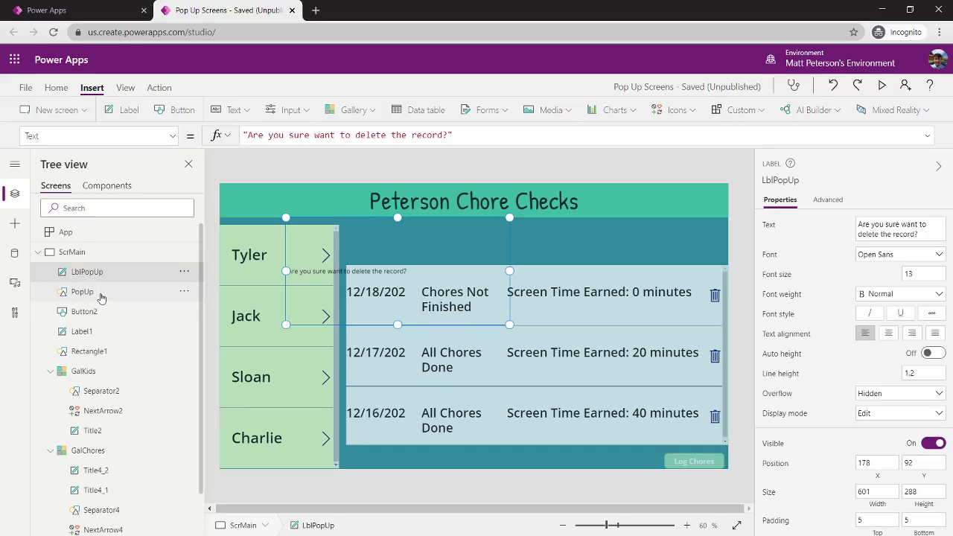
# Resize LblPopUp to about 369 by 349 and move it to about 384, 0
pyautogui.moveTo(456, 261); pyautogui.dragTo(501, 240)
pyautogui.moveTo(555, 305); pyautogui.dragTo(468, 327)
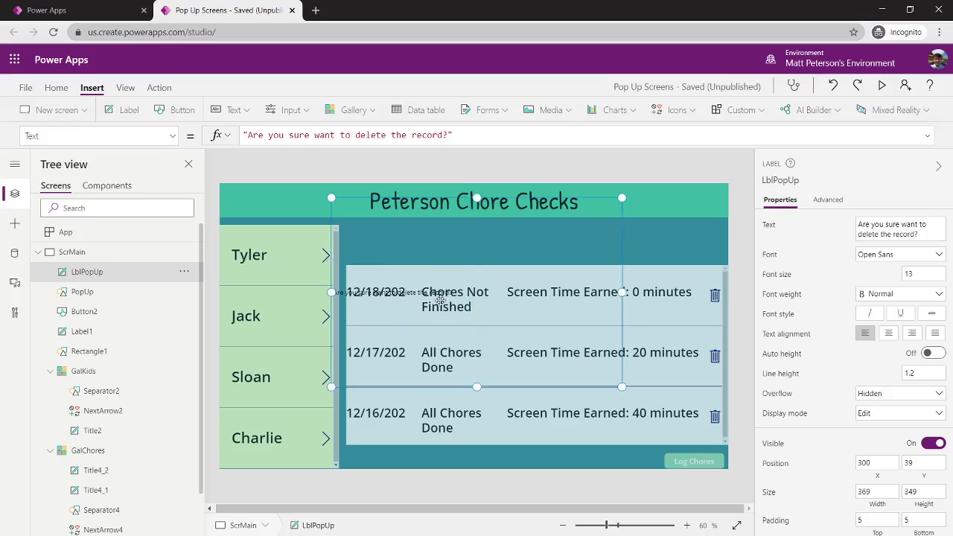
pyautogui.moveTo(429, 287); pyautogui.dragTo(459, 273)
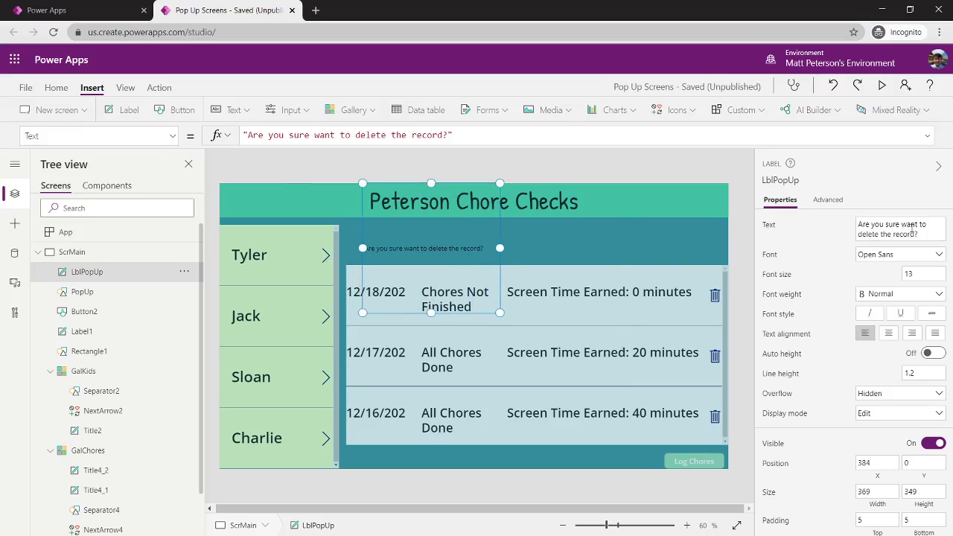
# Set LblPopUp's font size to 50 and resize the label to about 903 by 247, positioned at about 279, 54
pyautogui.click(916, 272)
pyautogui.write('50')
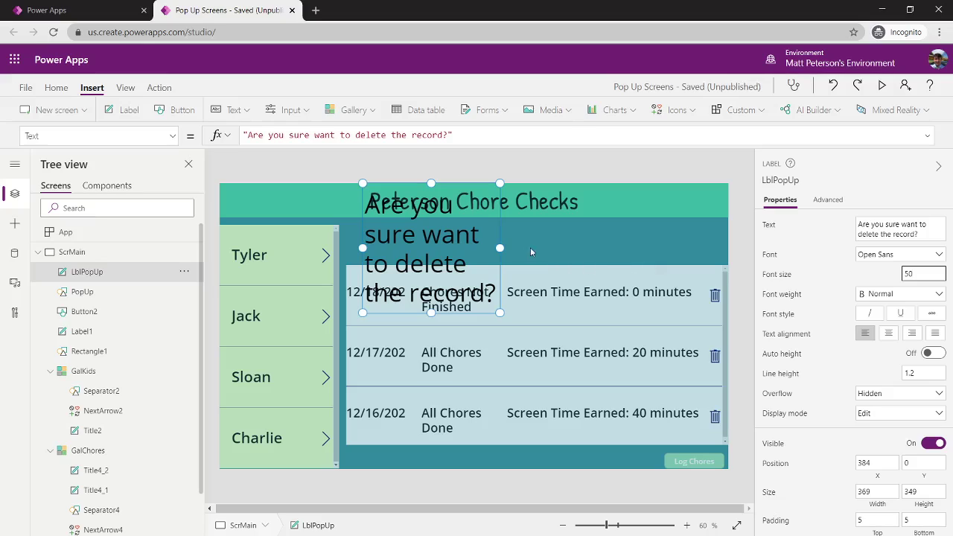
pyautogui.moveTo(499, 247); pyautogui.dragTo(626, 248)
pyautogui.moveTo(578, 288); pyautogui.dragTo(516, 315)
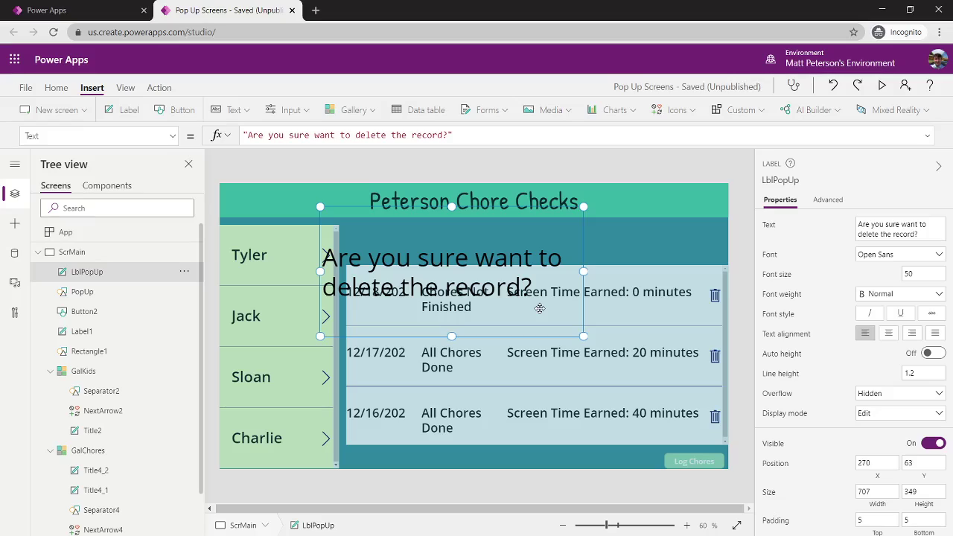
pyautogui.moveTo(584, 336); pyautogui.dragTo(562, 298)
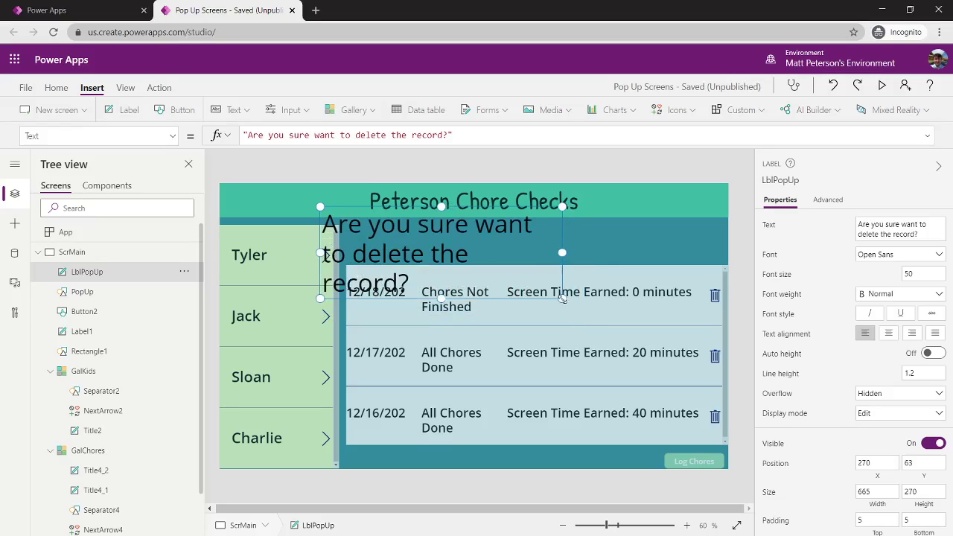
pyautogui.moveTo(573, 251); pyautogui.dragTo(659, 251)
pyautogui.moveTo(592, 253)
pyautogui.mouseDown()
pyautogui.moveTo(608, 248)
pyautogui.moveTo(592, 252)
pyautogui.mouseUp()
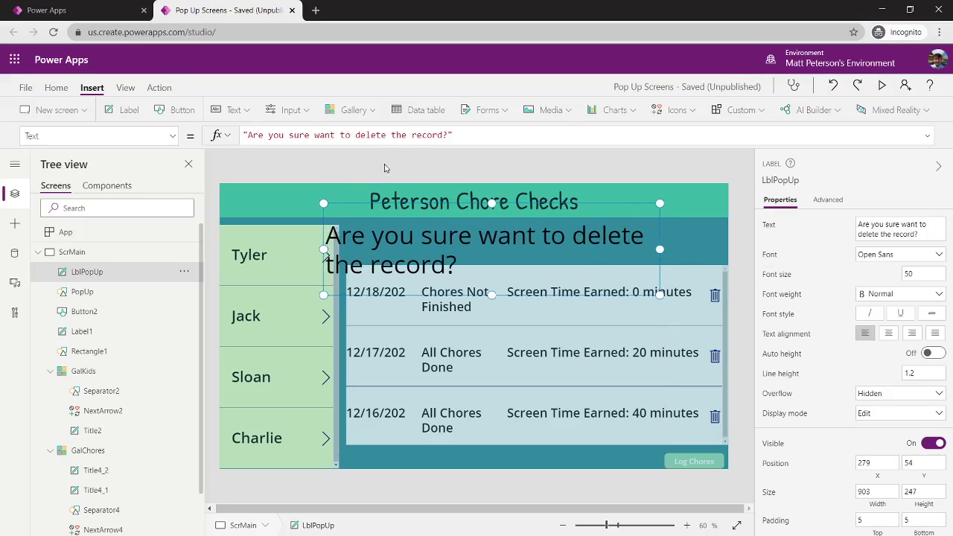
# Set LblPopUp's text color to dark red, RGBA(151, 0, 0, 1), and move the label to about 321, 27
pyautogui.click(172, 136)
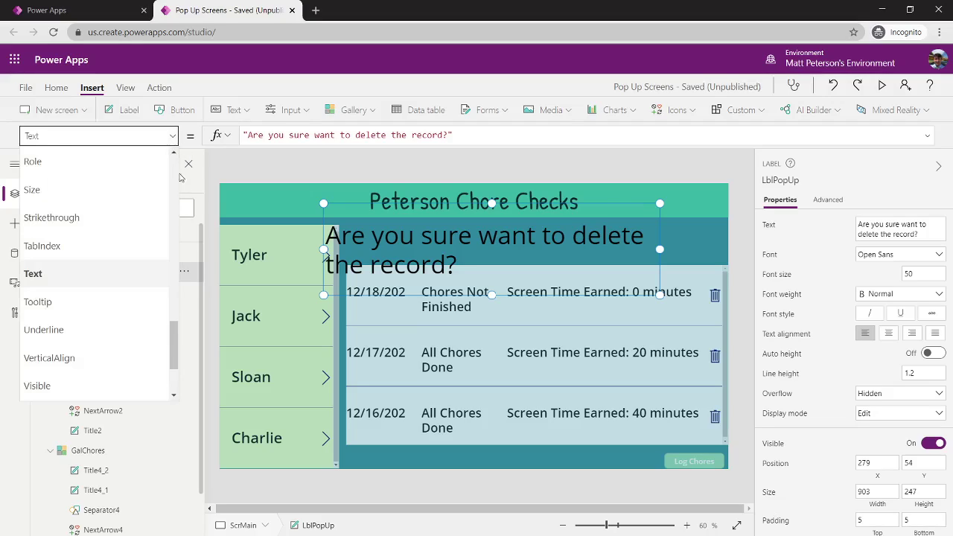
pyautogui.click(56, 88)
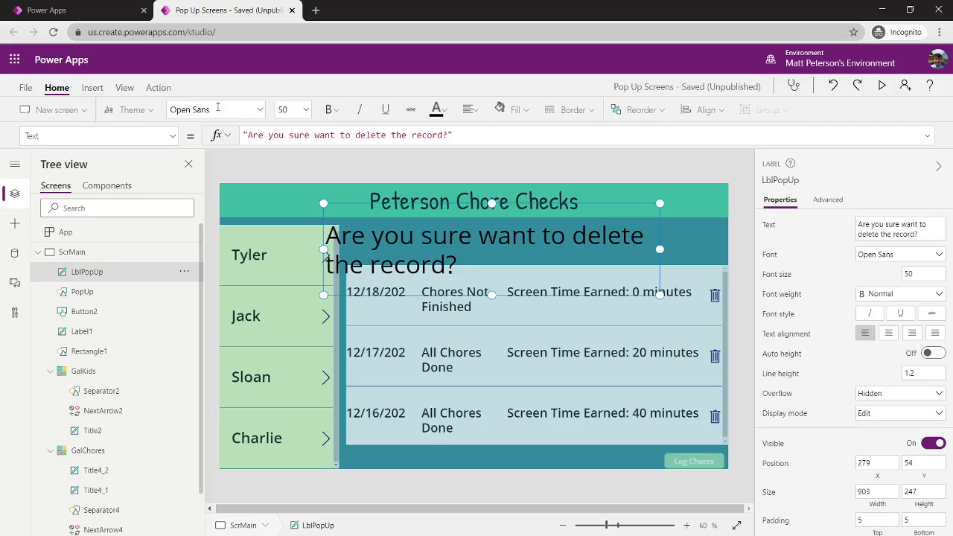
pyautogui.click(443, 111)
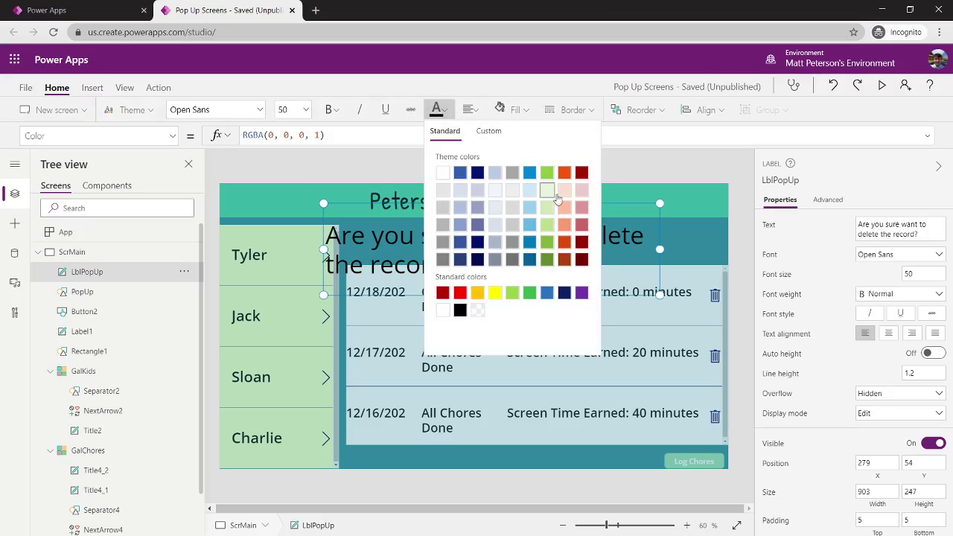
pyautogui.click(582, 241)
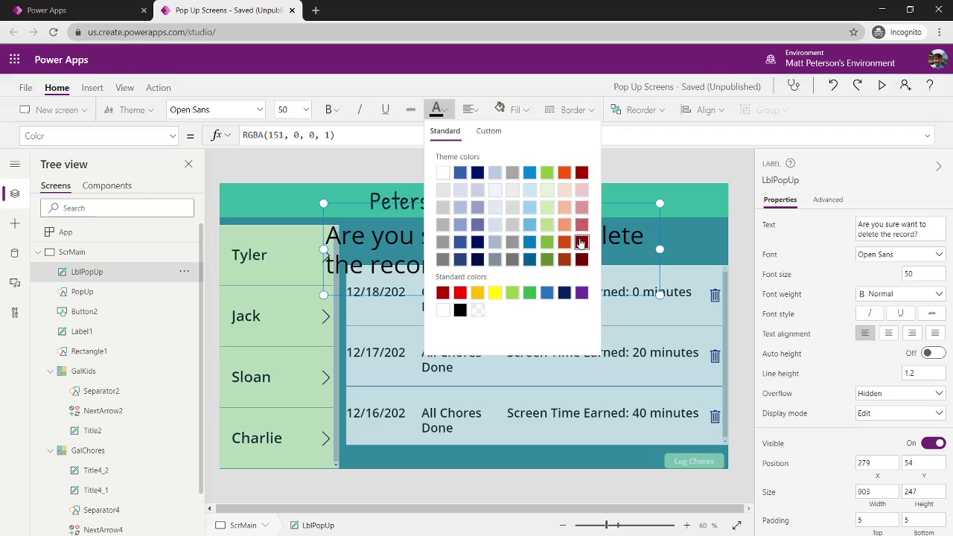
pyautogui.click(698, 160)
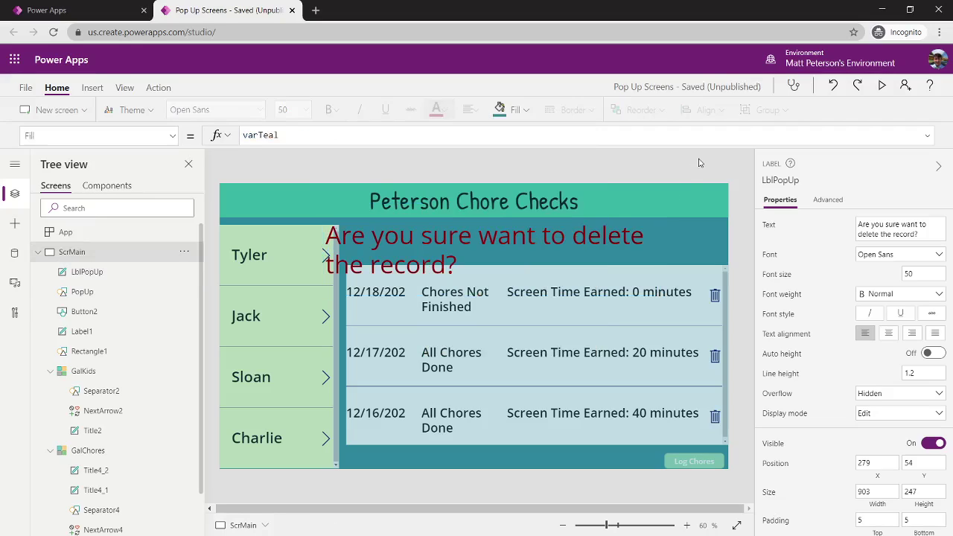
pyautogui.moveTo(532, 259); pyautogui.dragTo(552, 247)
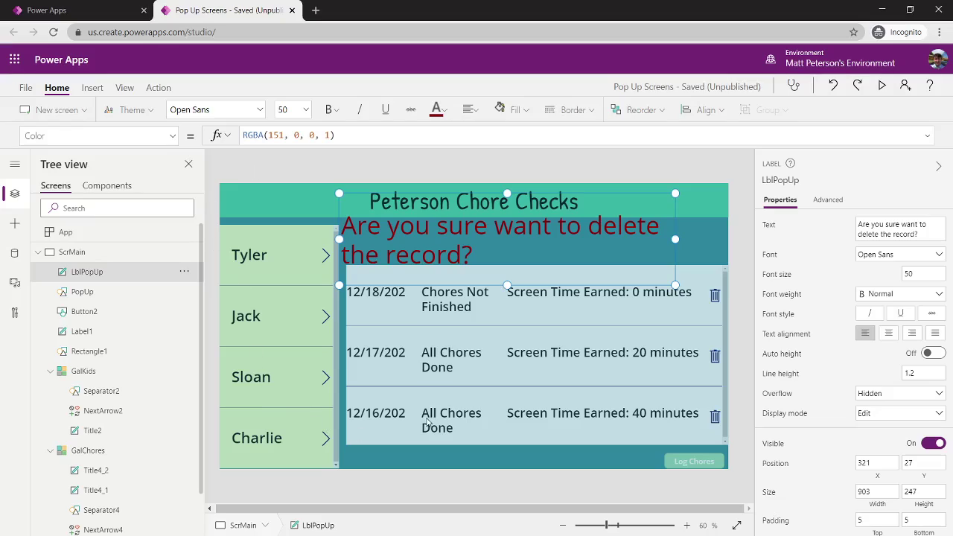
# Insert a button on ScrMain and place it below the confirmation label at about 471, 519
pyautogui.click(94, 89)
pyautogui.click(179, 111)
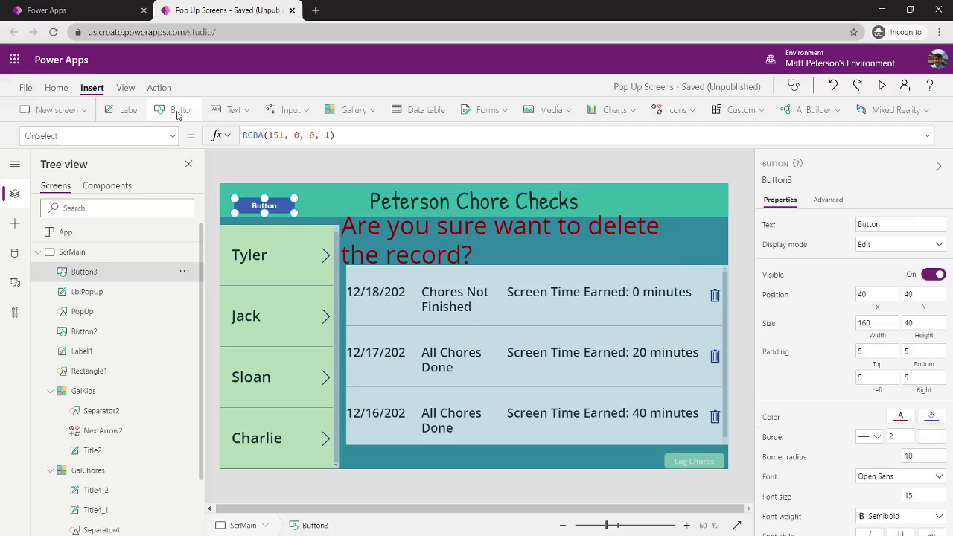
pyautogui.moveTo(266, 206); pyautogui.dragTo(427, 384)
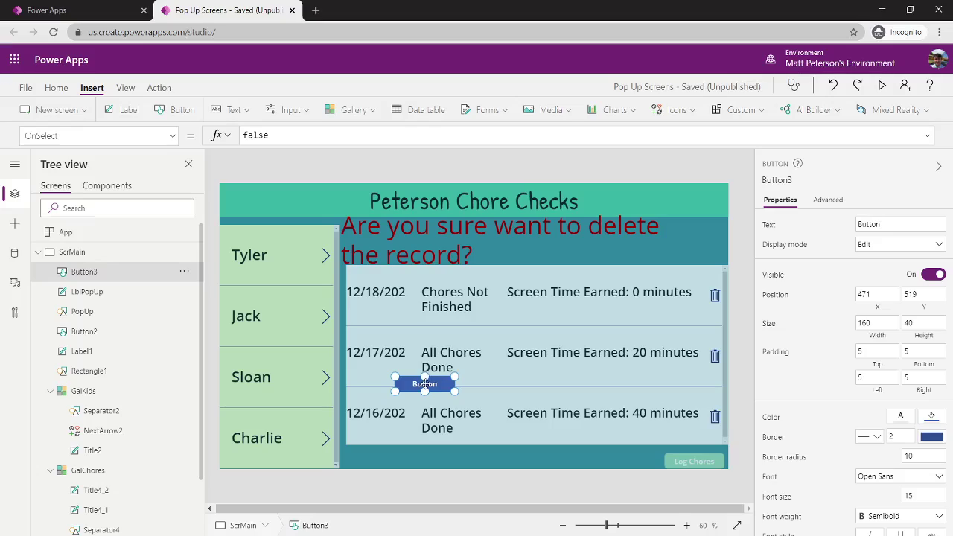
# Set the new button's text to "Yes, Delete" and enlarge it to about 280 by 118, positioned at about 321, 307
pyautogui.write('Yes, de')
pyautogui.press('BackSpace')
pyautogui.press('BackSpace')
pyautogui.press('BackSpace')
pyautogui.press('BackSpace')
pyautogui.write(', Delete')
pyautogui.moveTo(395, 376); pyautogui.dragTo(401, 317)
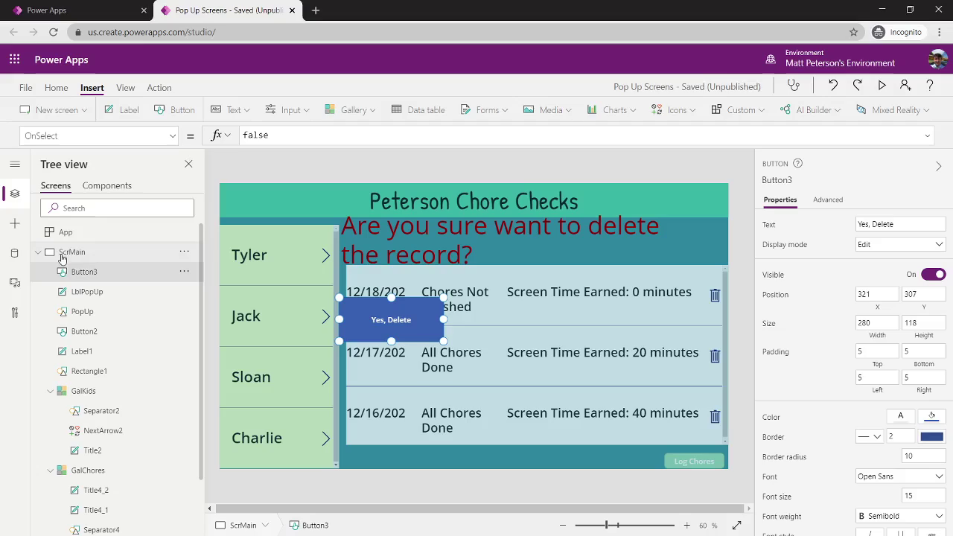
# Rename the "Yes, Delete" button Button3 as BtnYes
pyautogui.rightClick(83, 274)
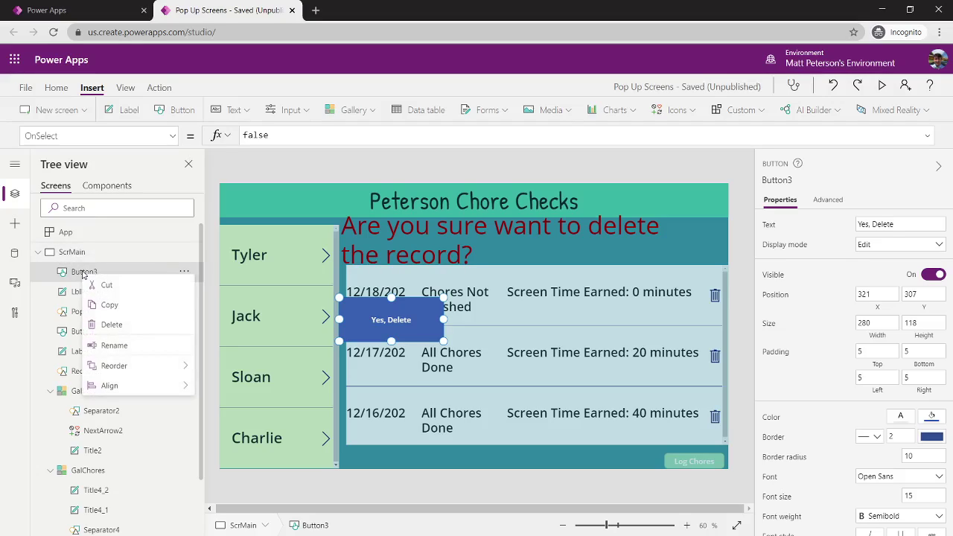
pyautogui.click(124, 350)
pyautogui.write('BtnYes')
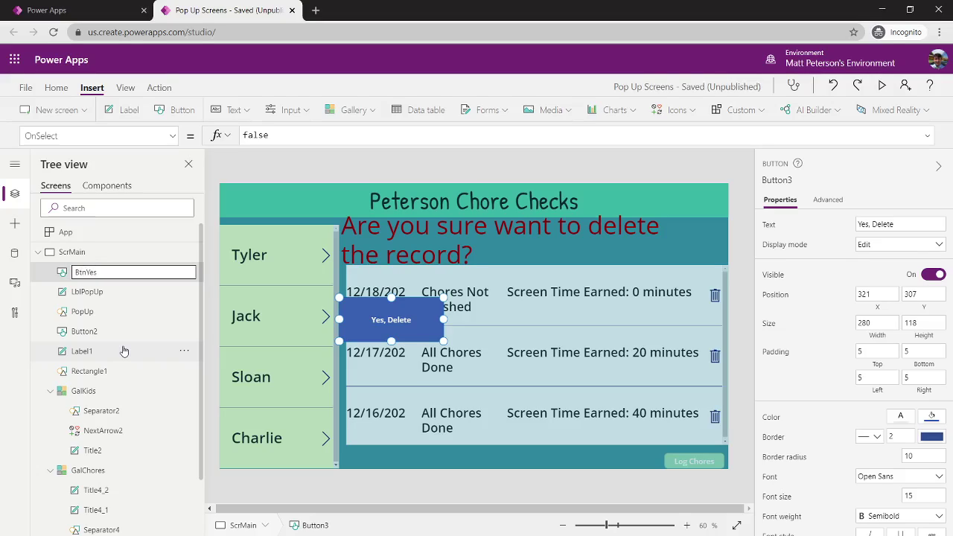
pyautogui.press('Return')
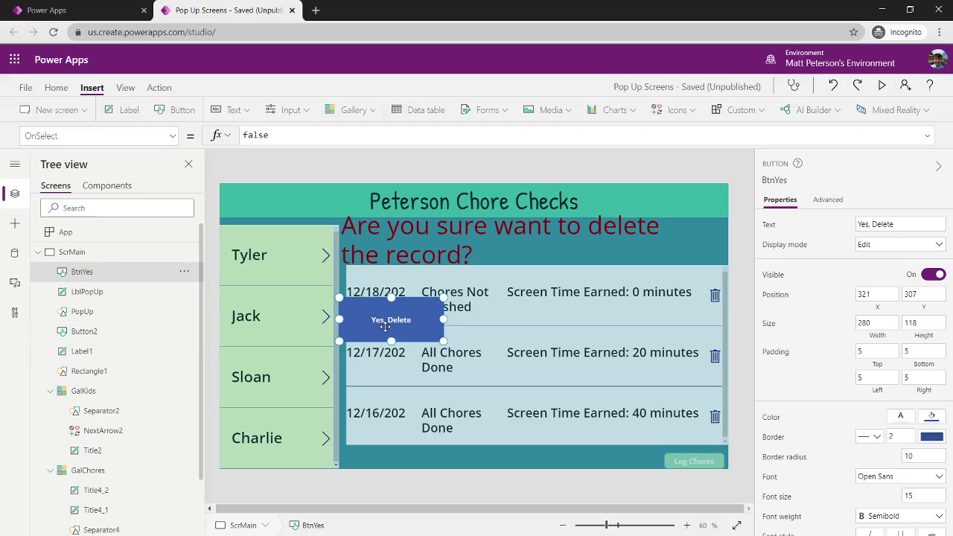
# Duplicate the "Yes, Delete" button, place the copy beside it at 713, 307, and set its text to "No"
pyautogui.hotkey('ctrl', 'v')
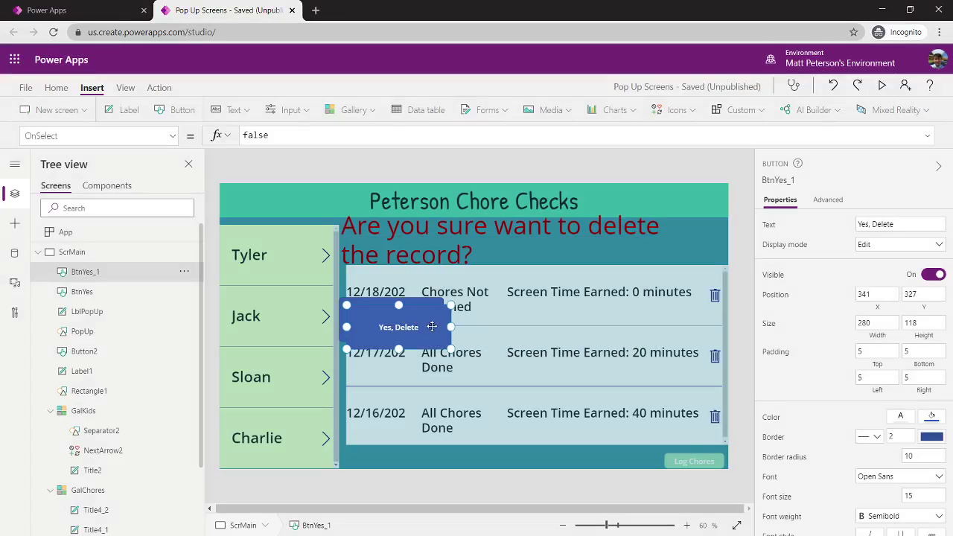
pyautogui.moveTo(432, 325); pyautogui.dragTo(572, 317)
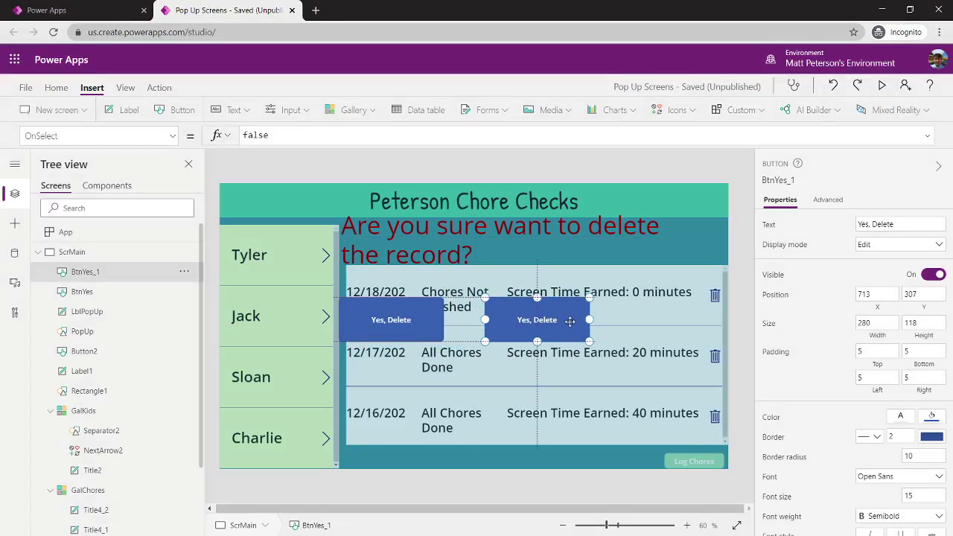
pyautogui.moveTo(902, 222); pyautogui.dragTo(844, 227)
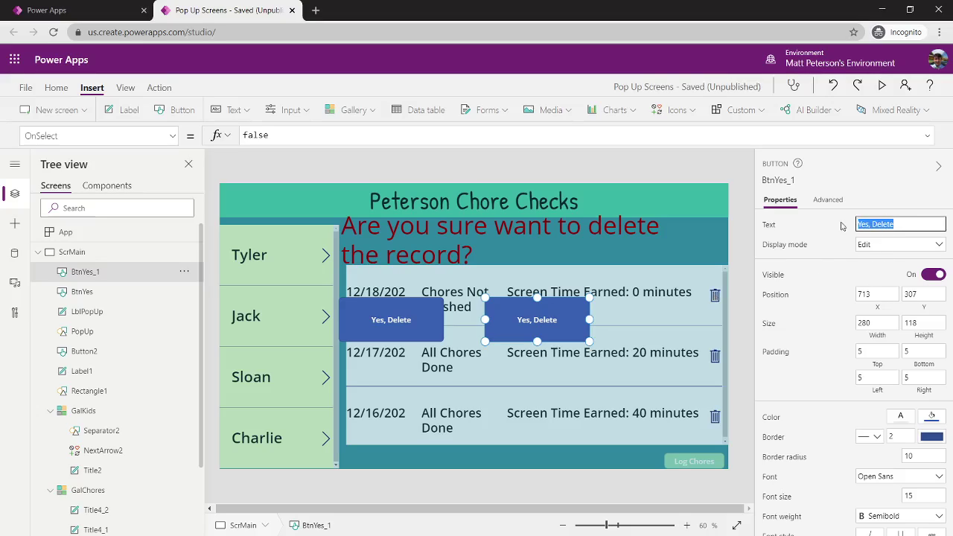
pyautogui.write('No')
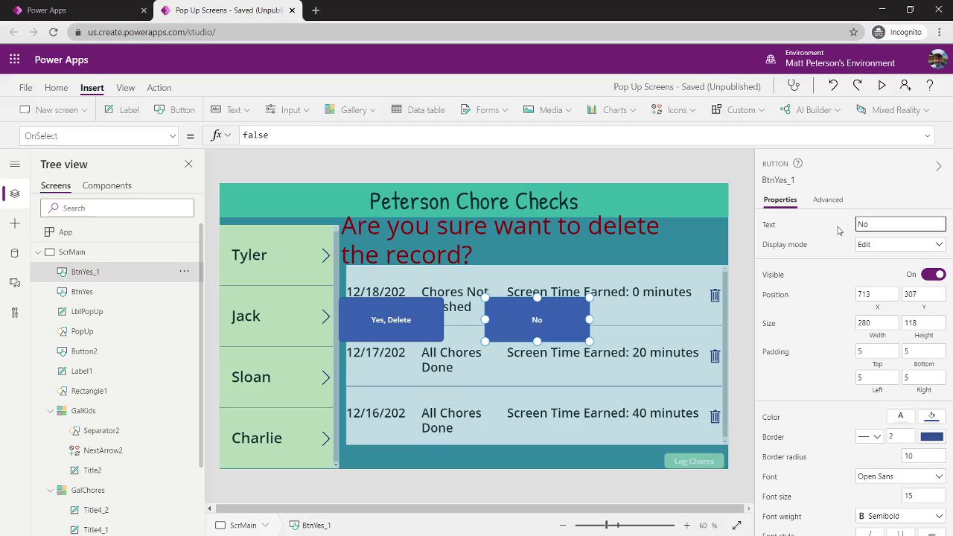
# Rename the "No" button BtnYes_1 as BtnNo
pyautogui.click(85, 273)
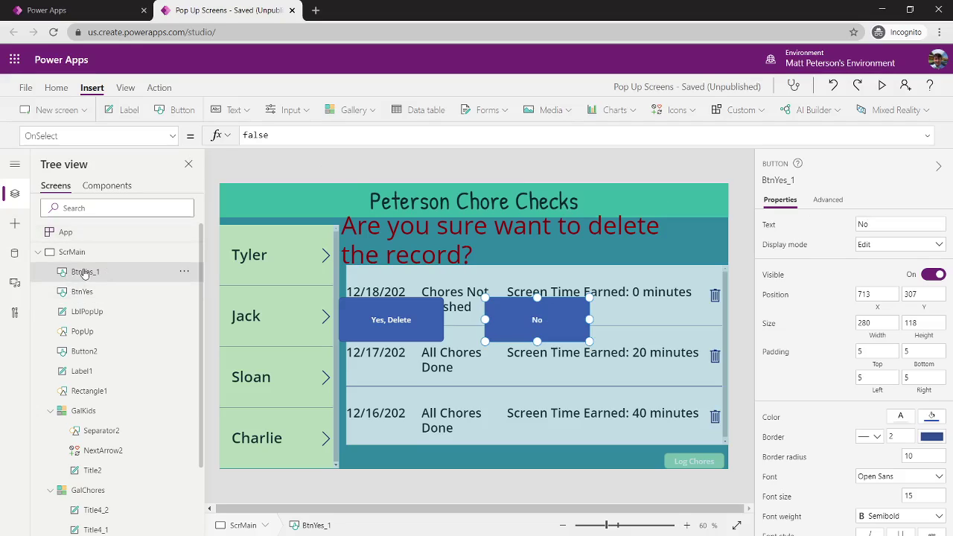
pyautogui.rightClick(85, 273)
pyautogui.click(116, 362)
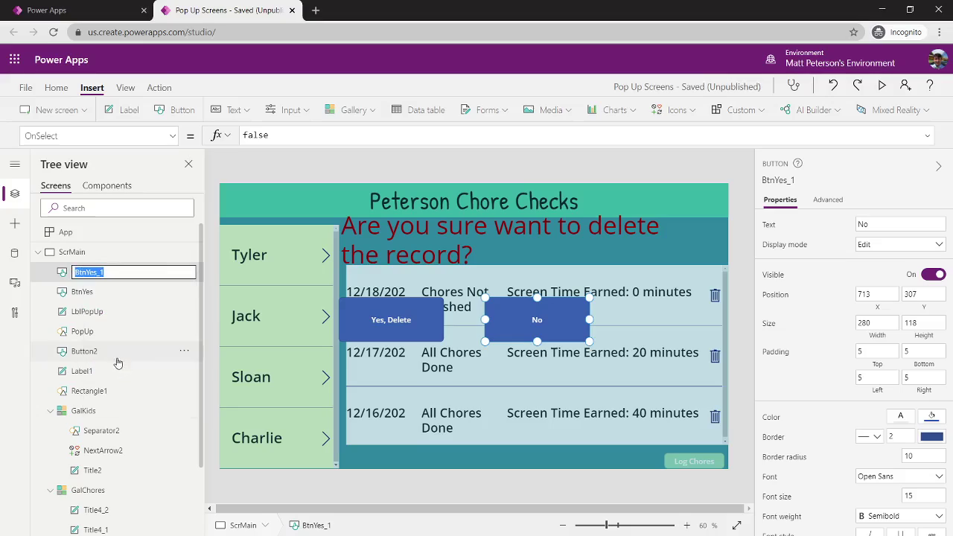
pyautogui.write('BtnNo')
pyautogui.press('Return')
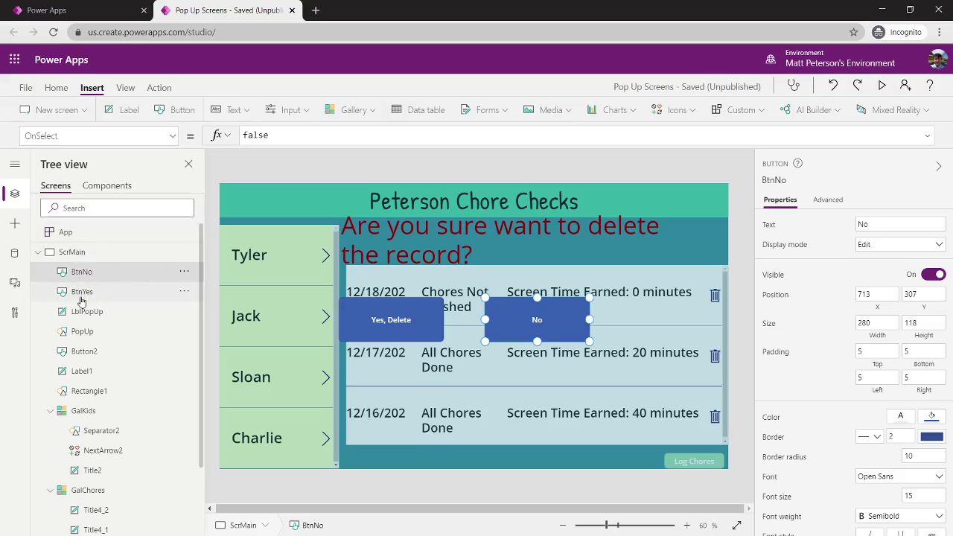
# Group the BtnNo, BtnYes, LblPopUp and PopUp controls on ScrMain into a single group
pyautogui.keyDown('ctrl'); pyautogui.click(82, 298); pyautogui.keyUp('ctrl')
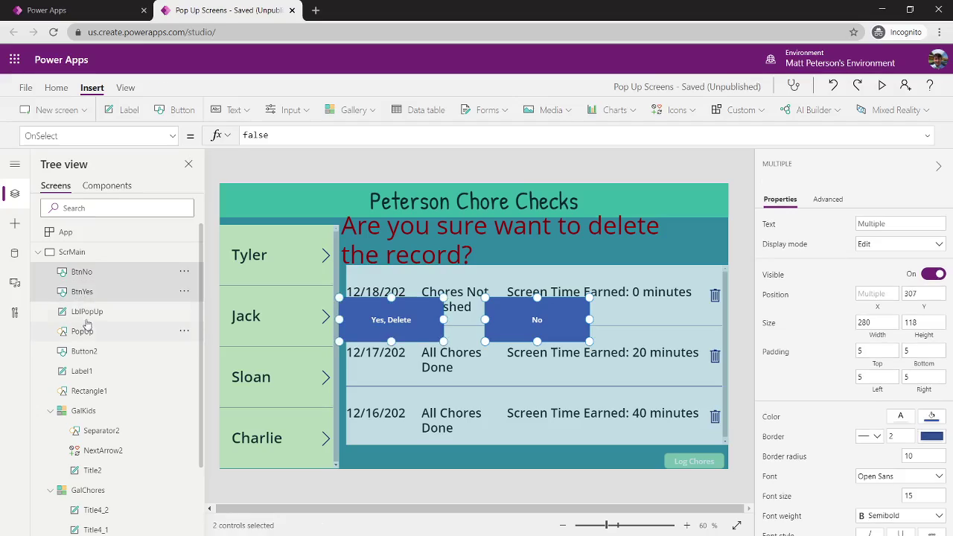
pyautogui.keyDown('ctrl'); pyautogui.click(79, 315); pyautogui.keyUp('ctrl')
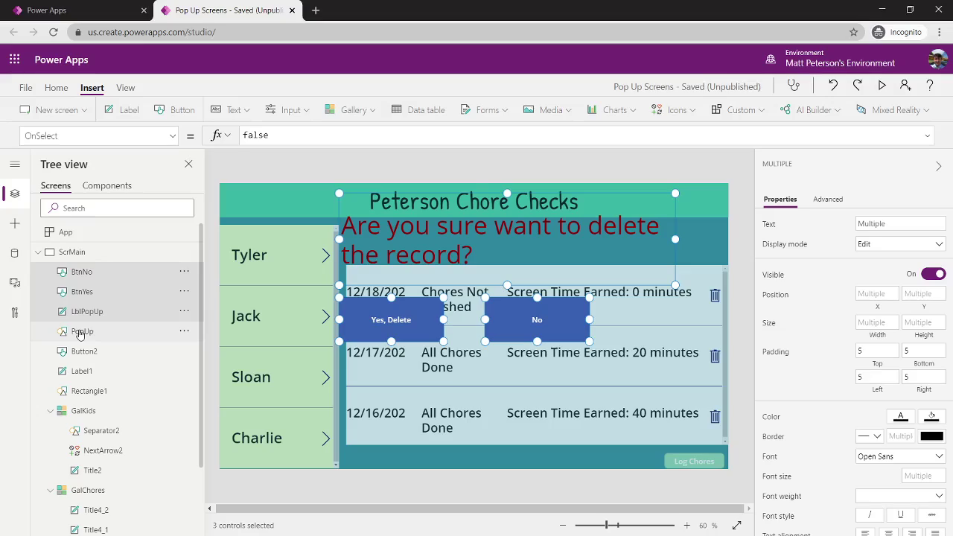
pyautogui.keyDown('ctrl'); pyautogui.click(80, 333); pyautogui.keyUp('ctrl')
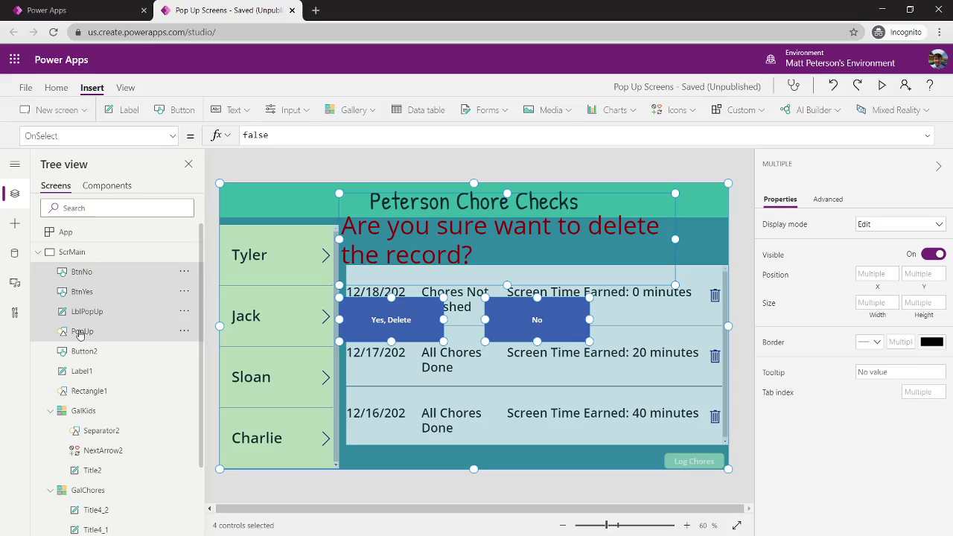
pyautogui.rightClick(80, 334)
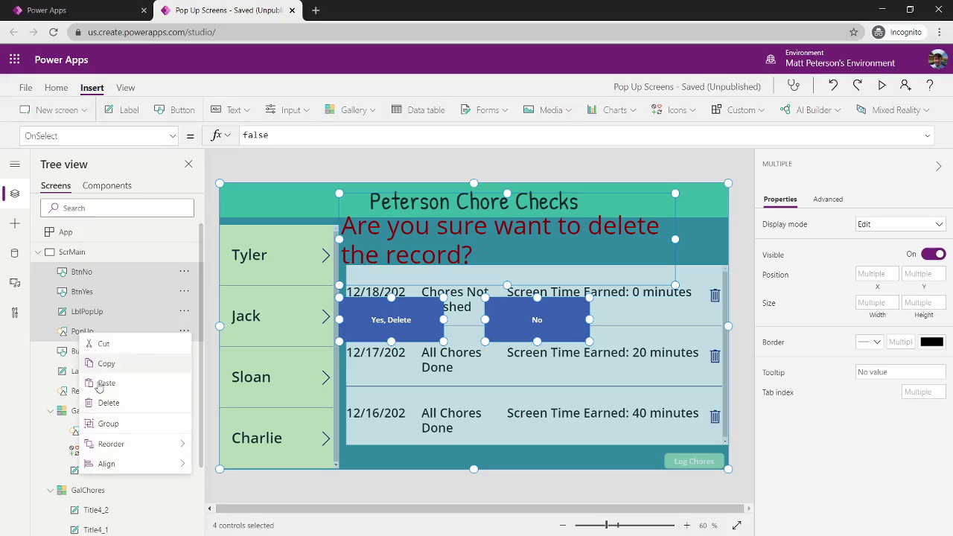
pyautogui.click(106, 424)
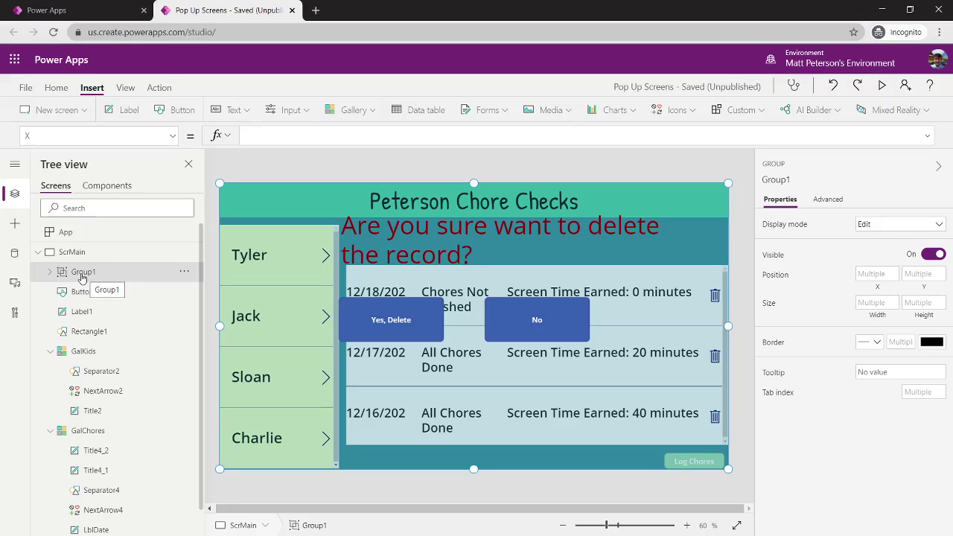
# Set the Visible property of Group1 to false
pyautogui.click(174, 136)
pyautogui.click(134, 304)
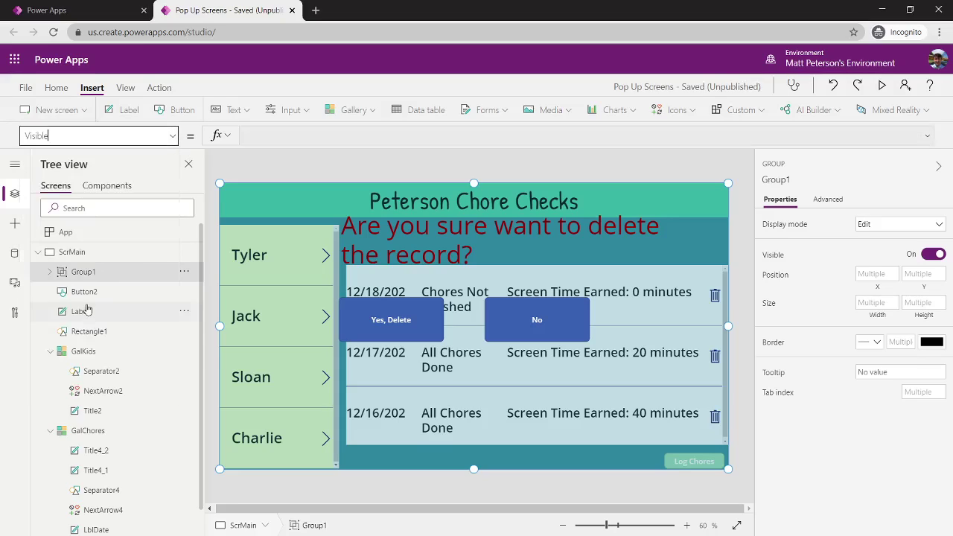
pyautogui.doubleClick(295, 134)
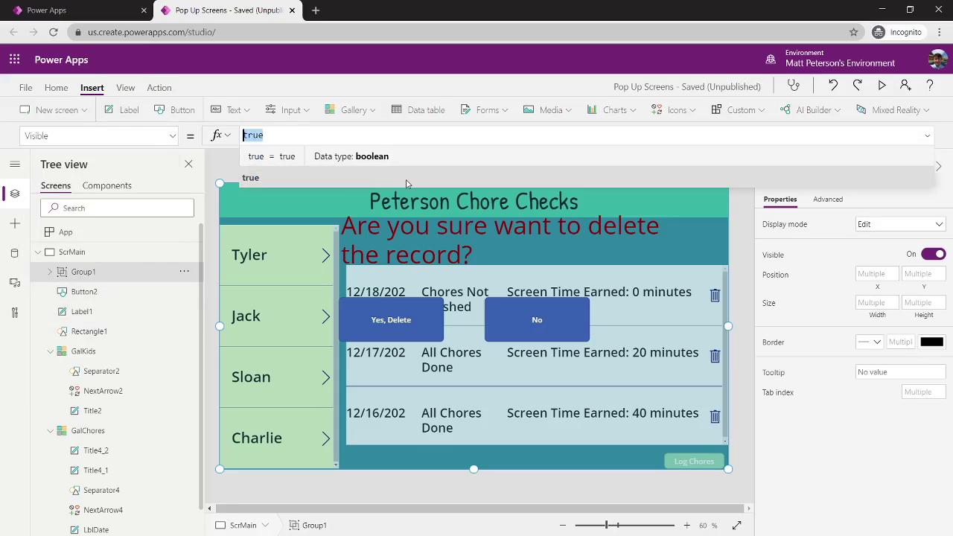
pyautogui.write('false')
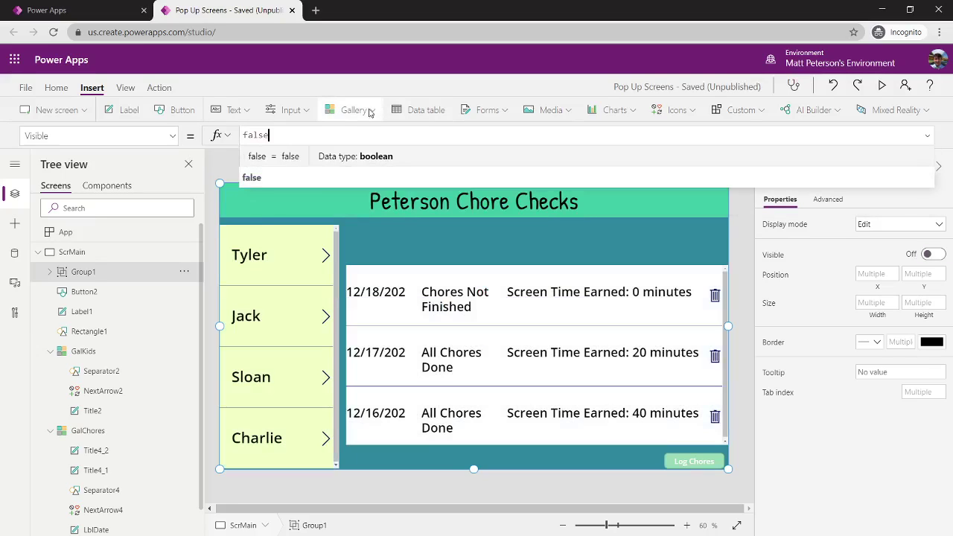
pyautogui.click(221, 174)
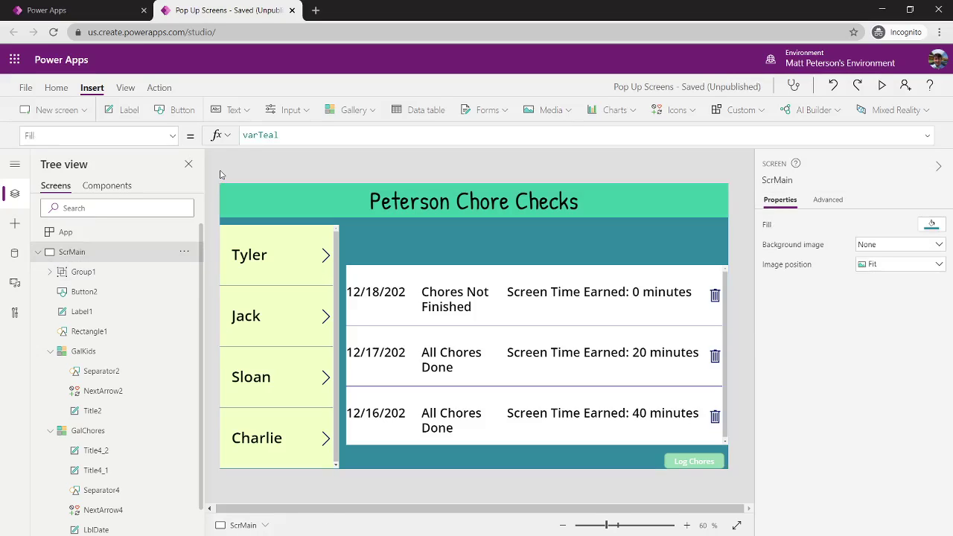
# Try Group1's Visible property as true and return it to false
pyautogui.click(71, 272)
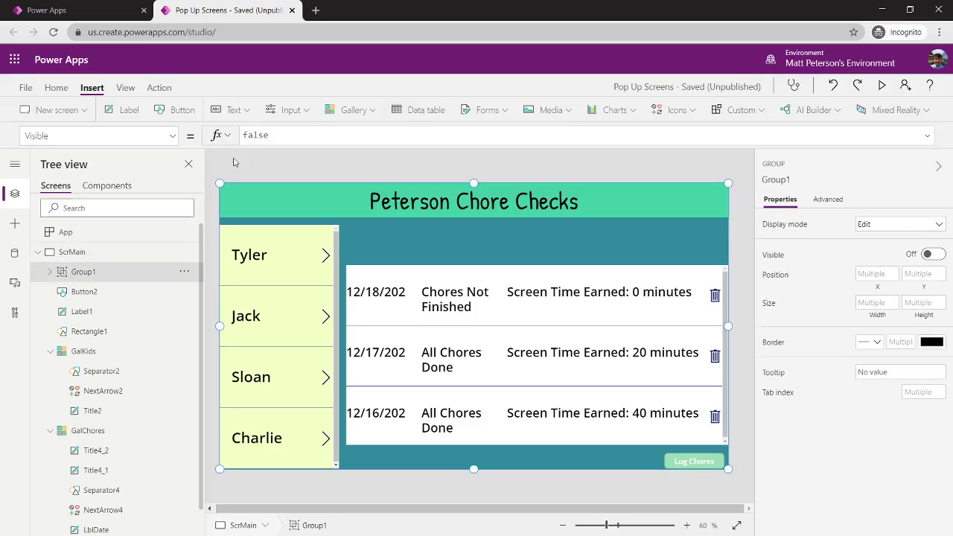
pyautogui.doubleClick(255, 135)
pyautogui.write('true')
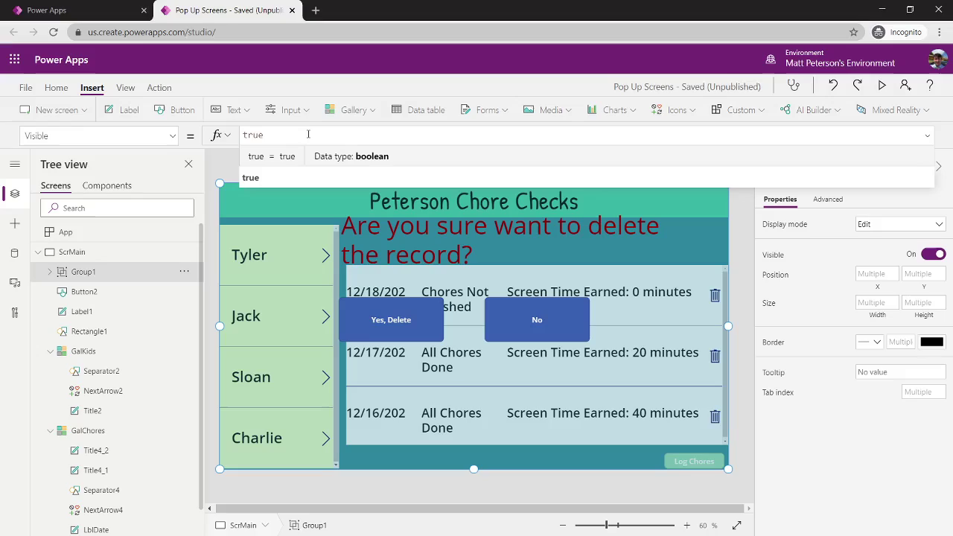
pyautogui.moveTo(280, 137); pyautogui.dragTo(241, 136)
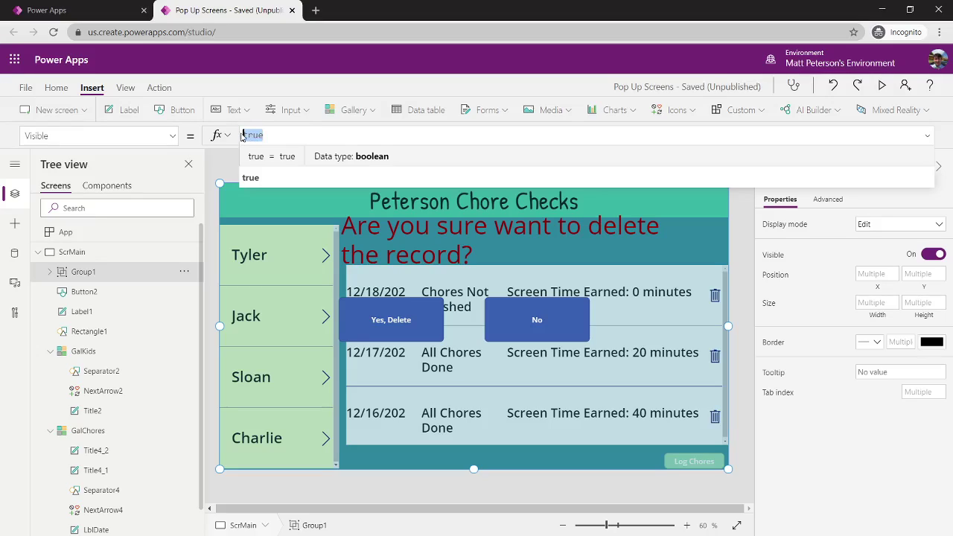
pyautogui.write('false')
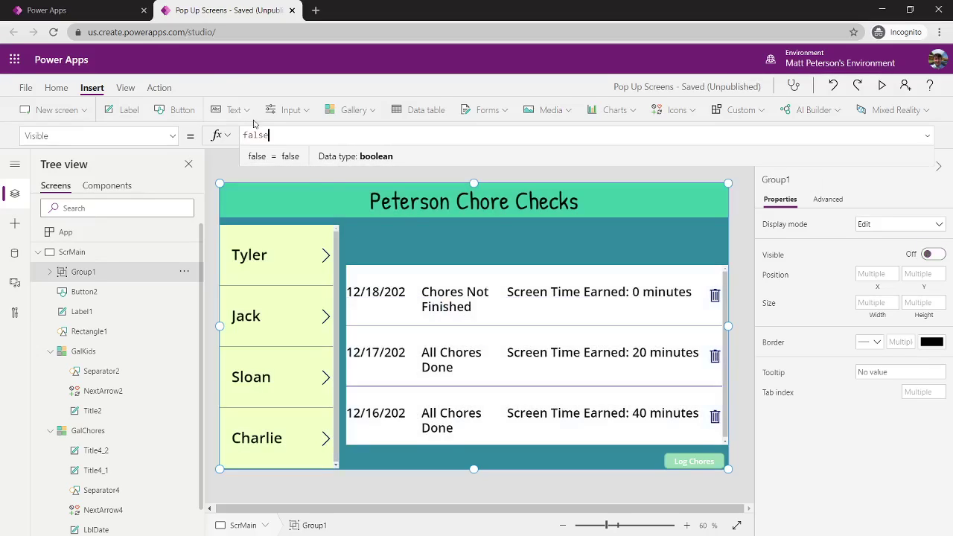
pyautogui.click(716, 294)
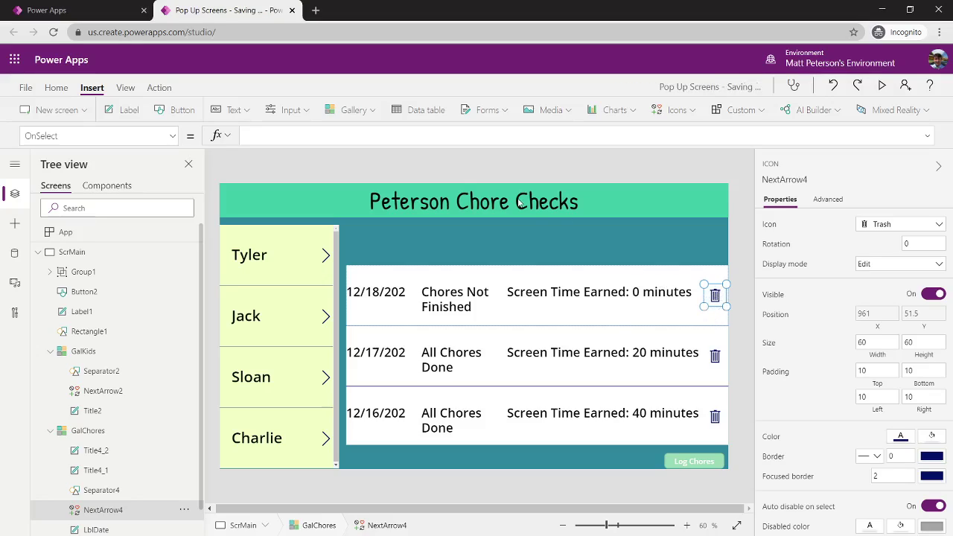
pyautogui.click(283, 137)
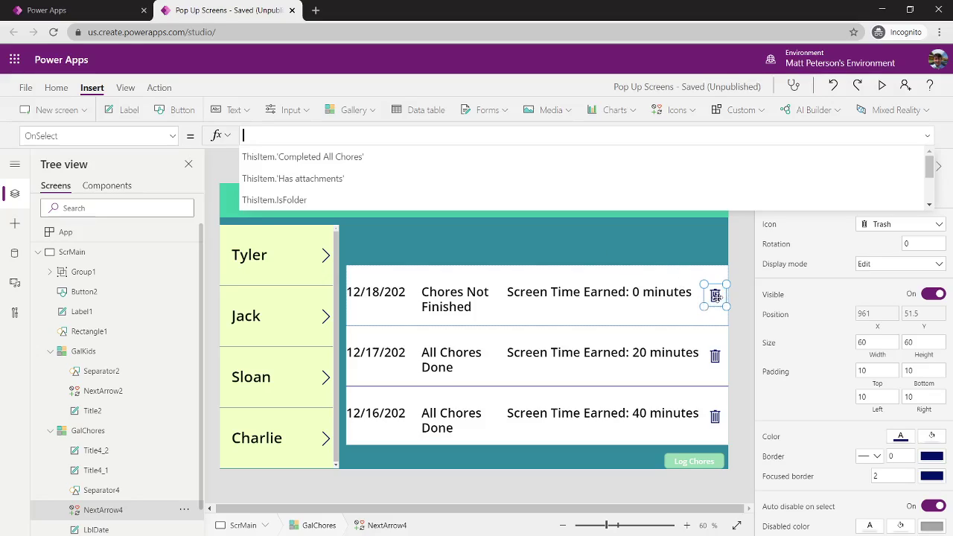
# Set ScrMain's OnVisible formula to UpdateContext({varShowPopUp: false}) and save the app
pyautogui.click(665, 251)
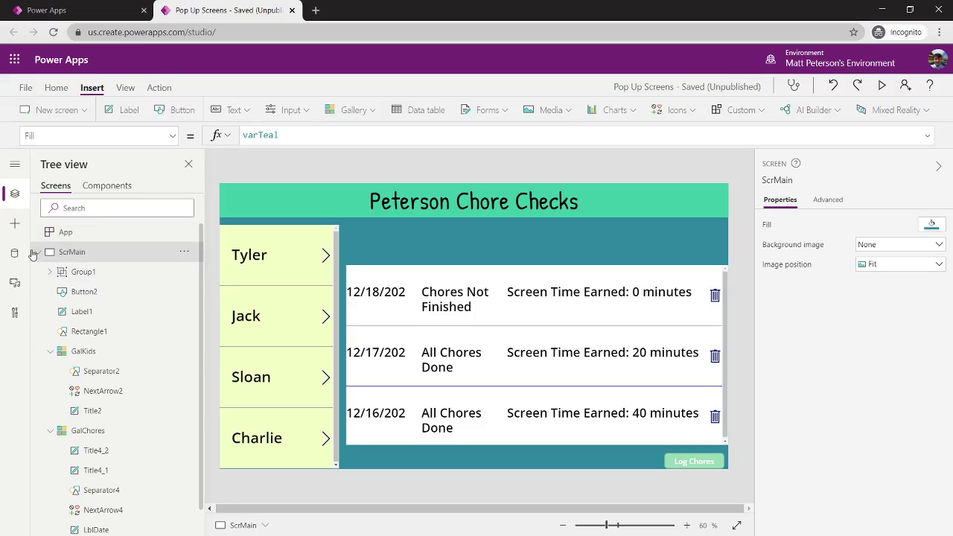
pyautogui.click(173, 137)
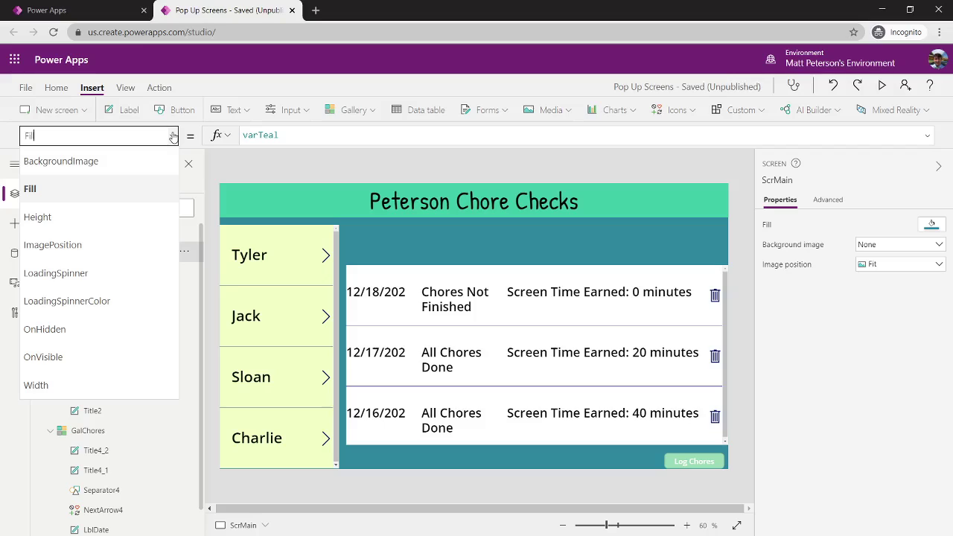
pyautogui.click(72, 363)
pyautogui.click(259, 133)
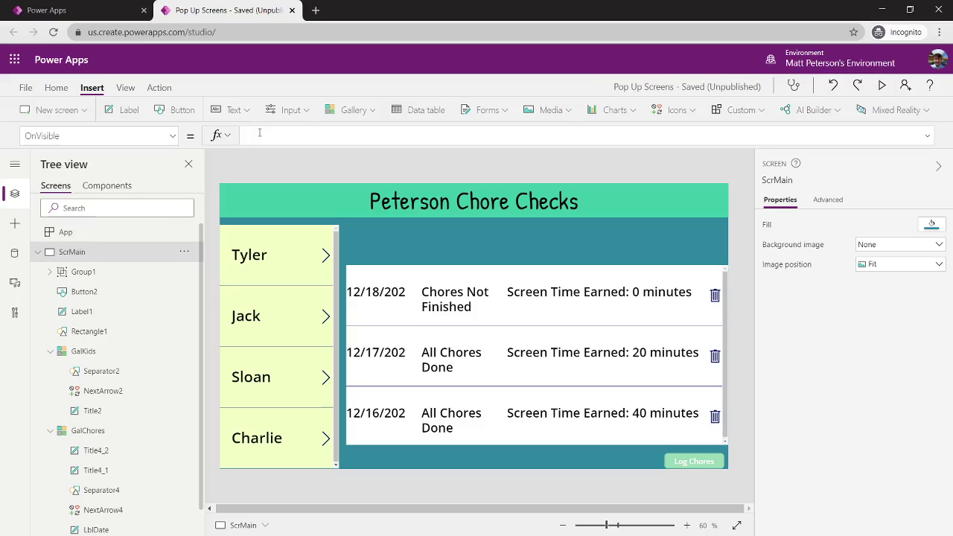
pyautogui.click(260, 133)
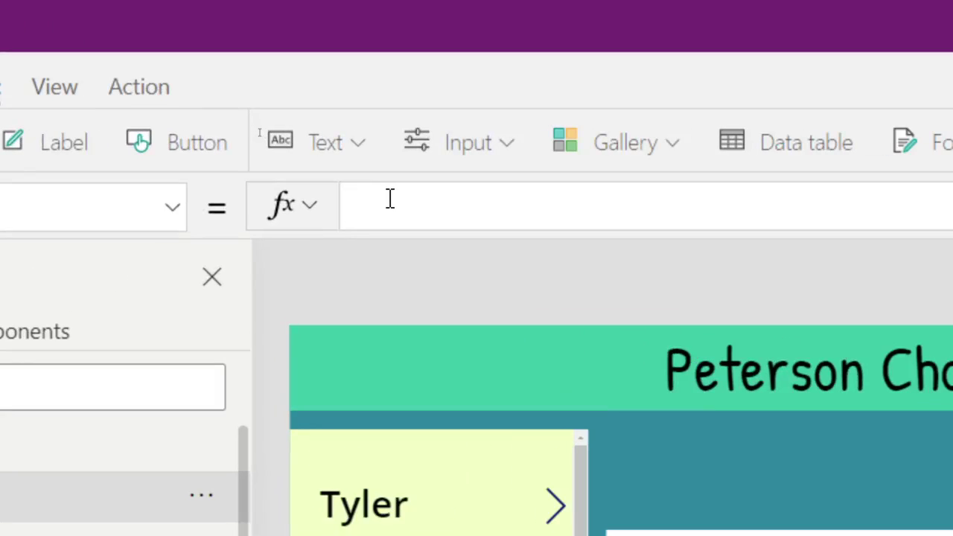
pyautogui.write('upda')
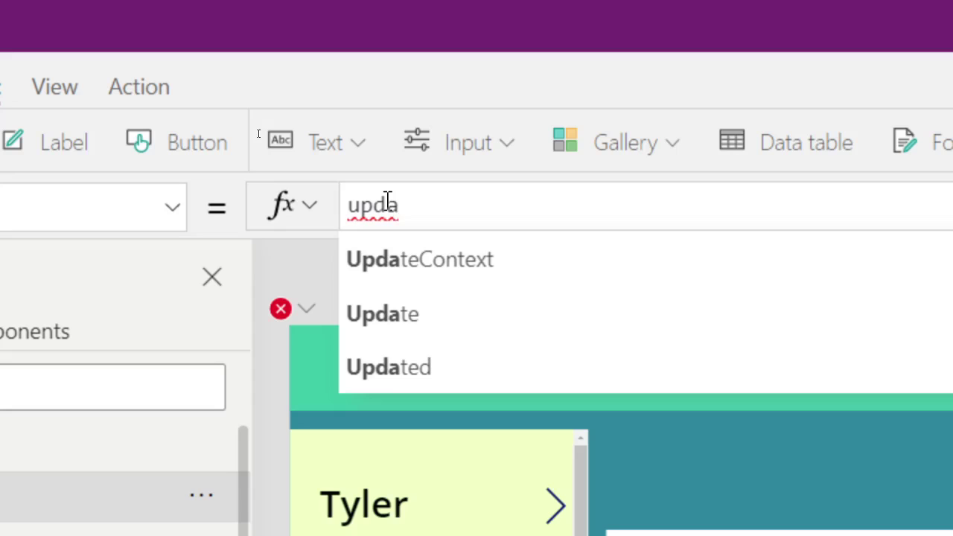
pyautogui.press('Tab')
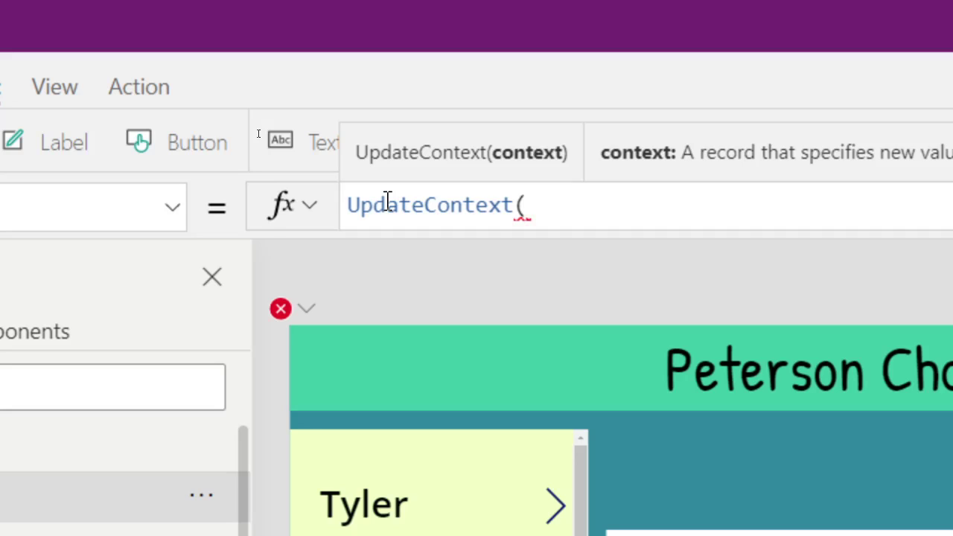
pyautogui.write('{')
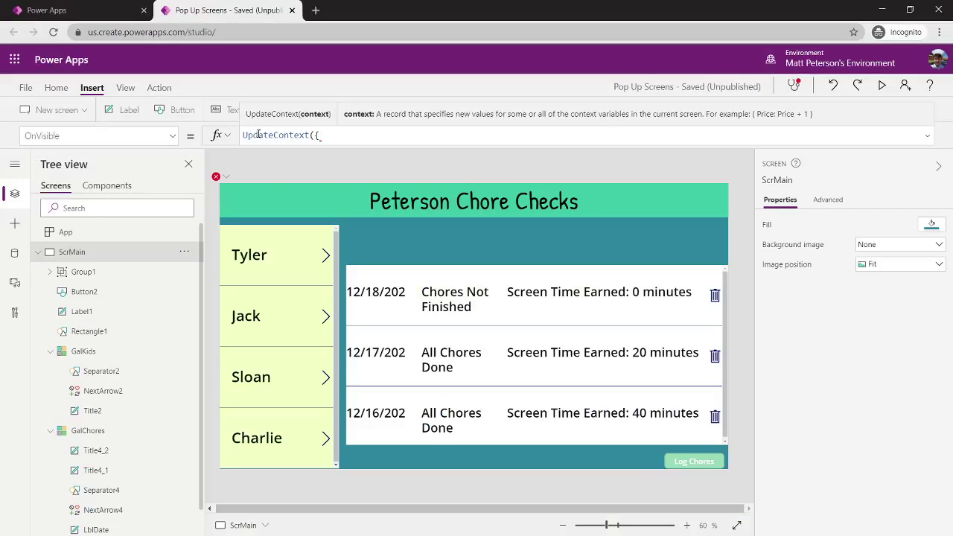
pyautogui.write('varShowPopUp: false')
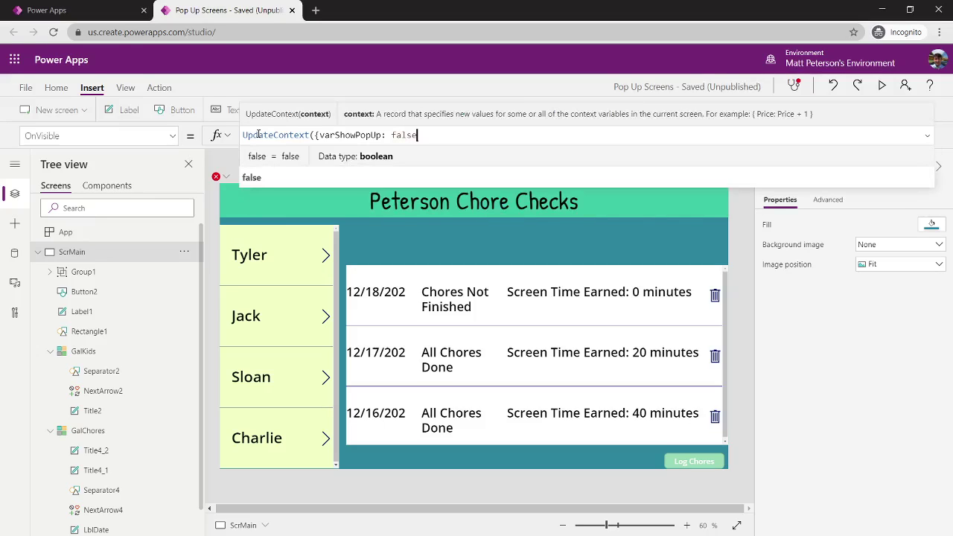
pyautogui.write('})')
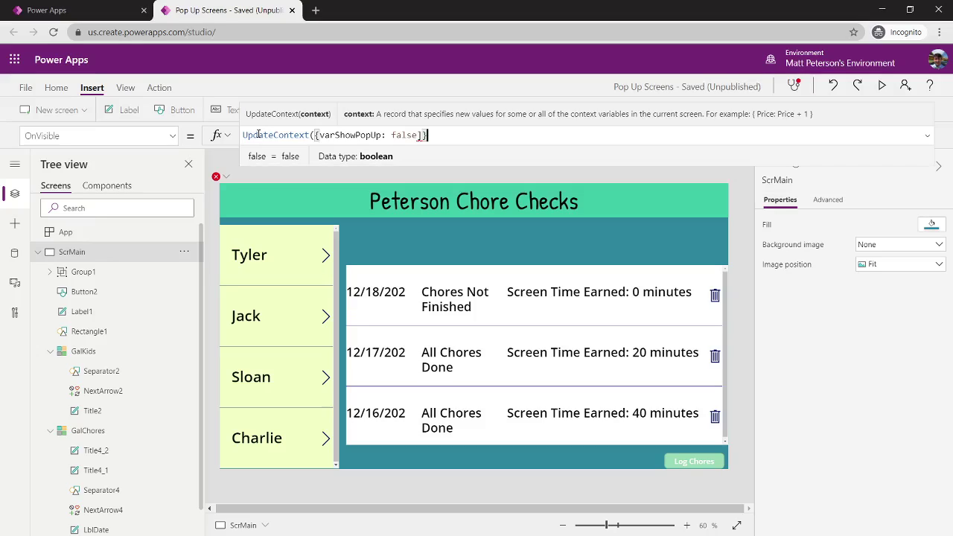
pyautogui.press('BackSpace')
pyautogui.press('BackSpace')
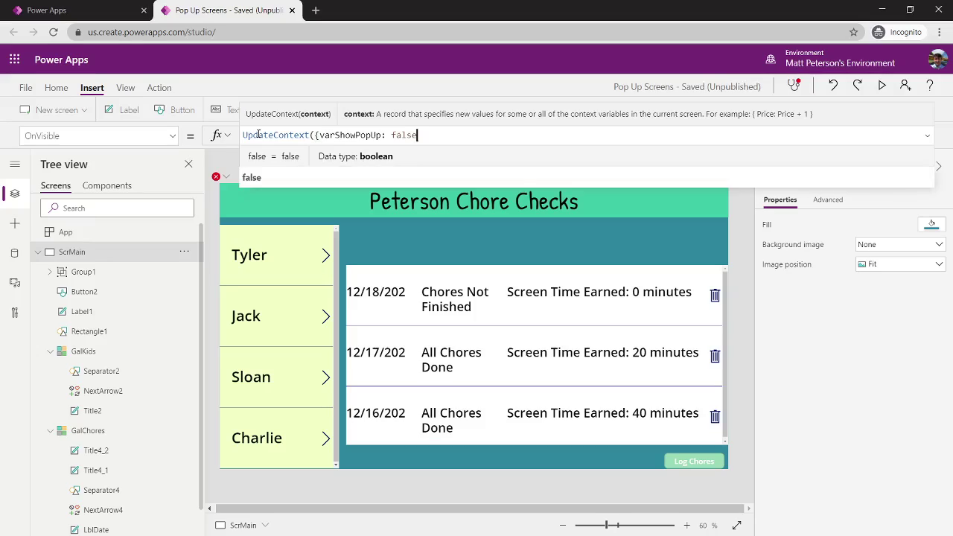
pyautogui.write('})')
pyautogui.hotkey('ctrl', 's')
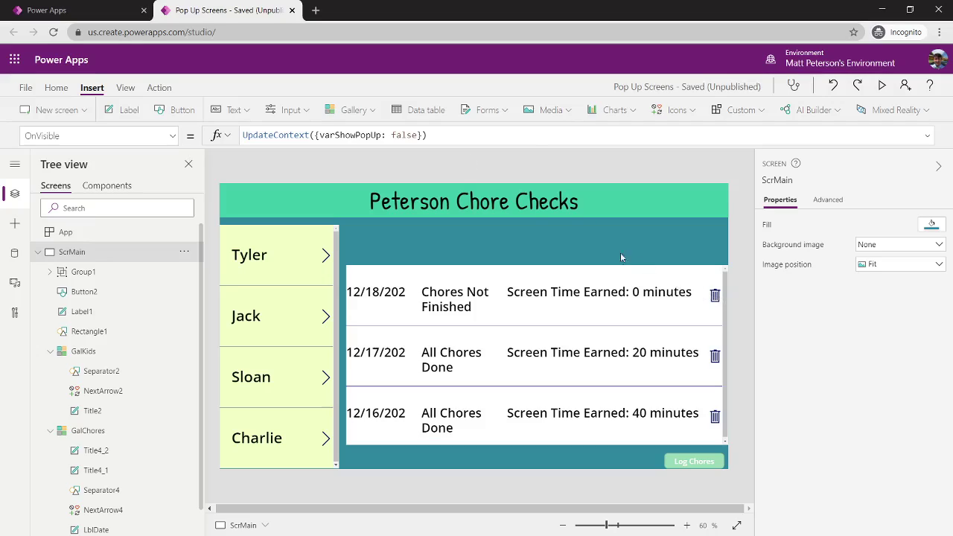
# Set the OnSelect formula of the trash icon in GalChores to UpdateContext({varShowPopUp: true})
pyautogui.click(714, 296)
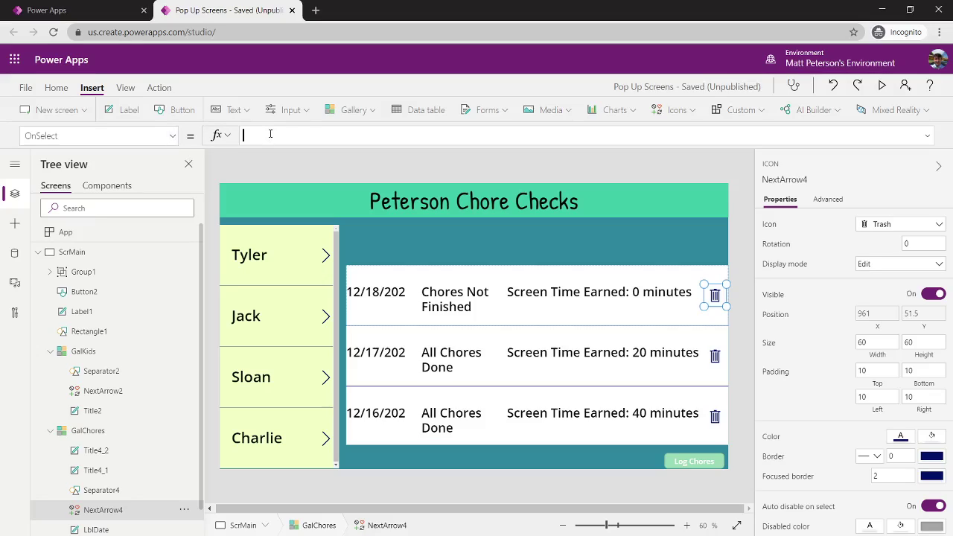
pyautogui.write('upda')
pyautogui.press('Tab')
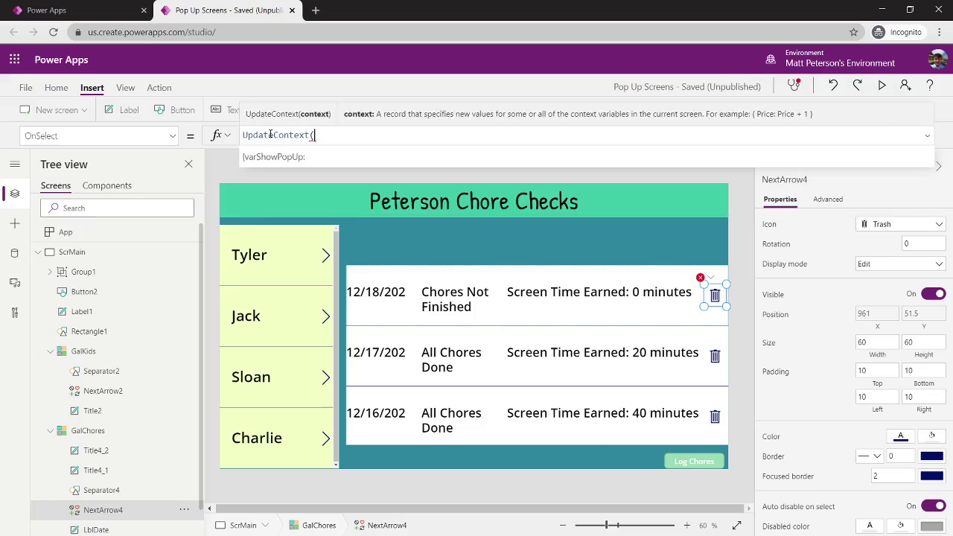
pyautogui.write('{')
pyautogui.press('BackSpace')
pyautogui.write('{varShowPopUp:')
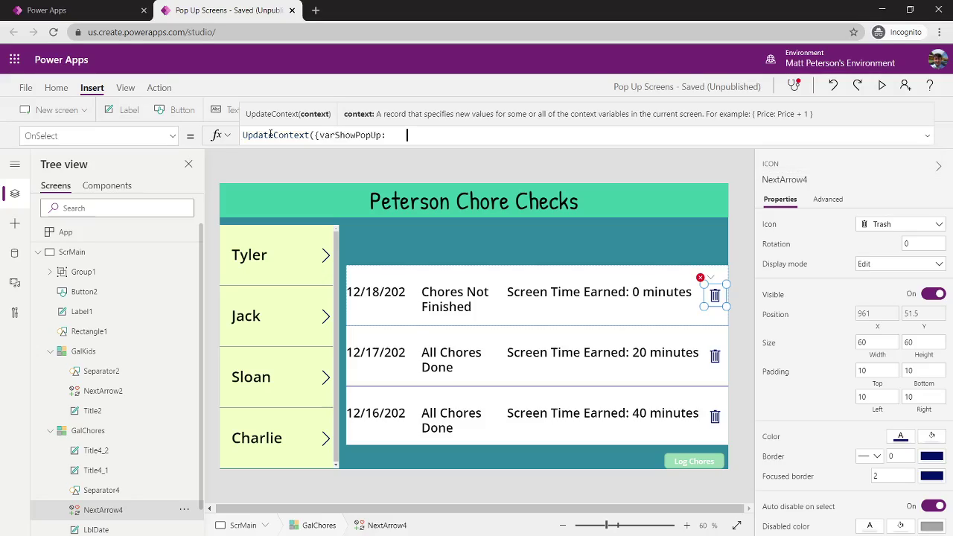
pyautogui.press('Tab')
pyautogui.press('BackSpace')
pyautogui.press('BackSpace')
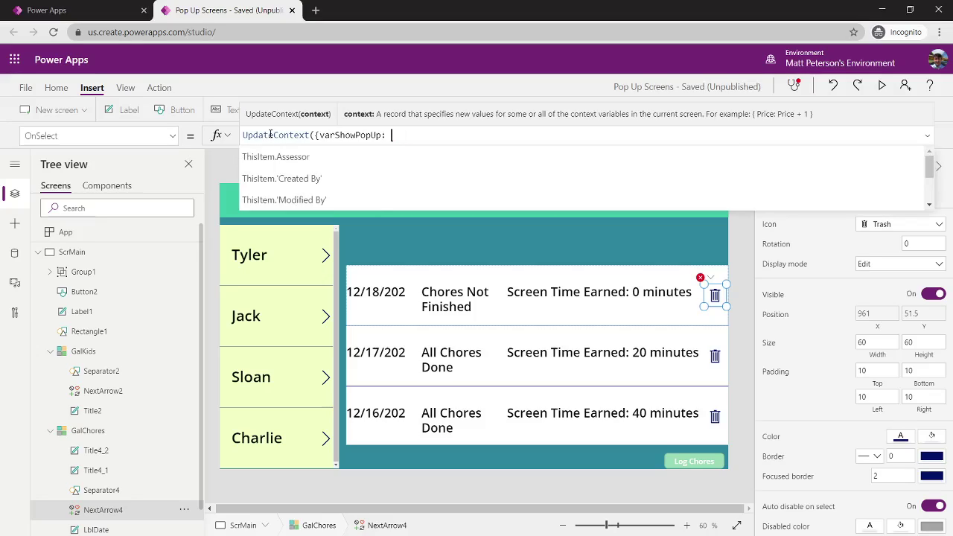
pyautogui.write('true}')
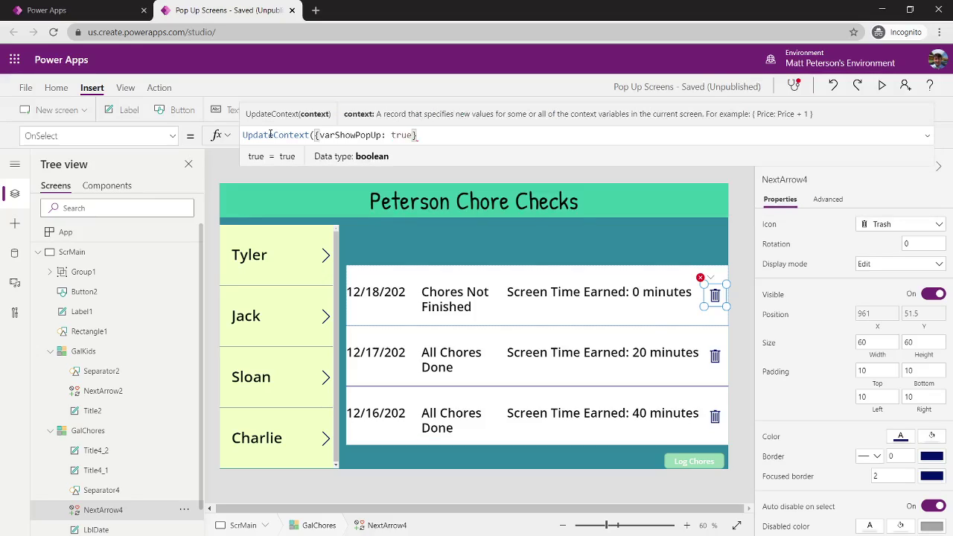
pyautogui.write(')')
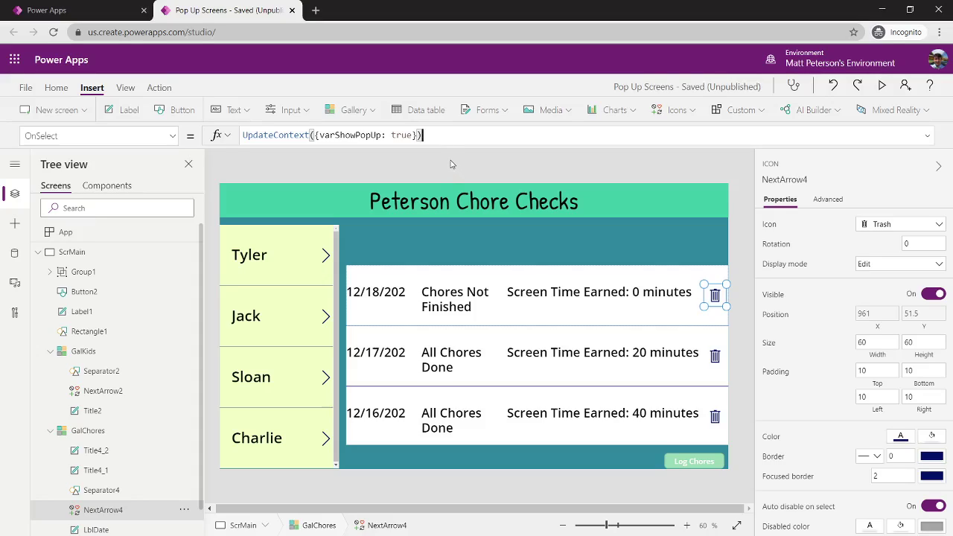
pyautogui.click(450, 164)
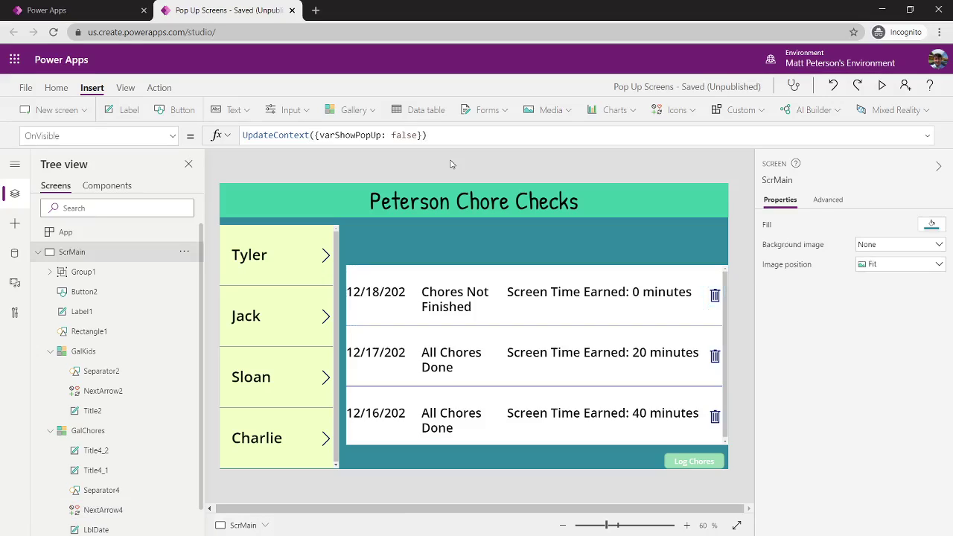
# Set Group1's Visible property to the variable varShowPopUp in place of the fixed value
pyautogui.click(79, 273)
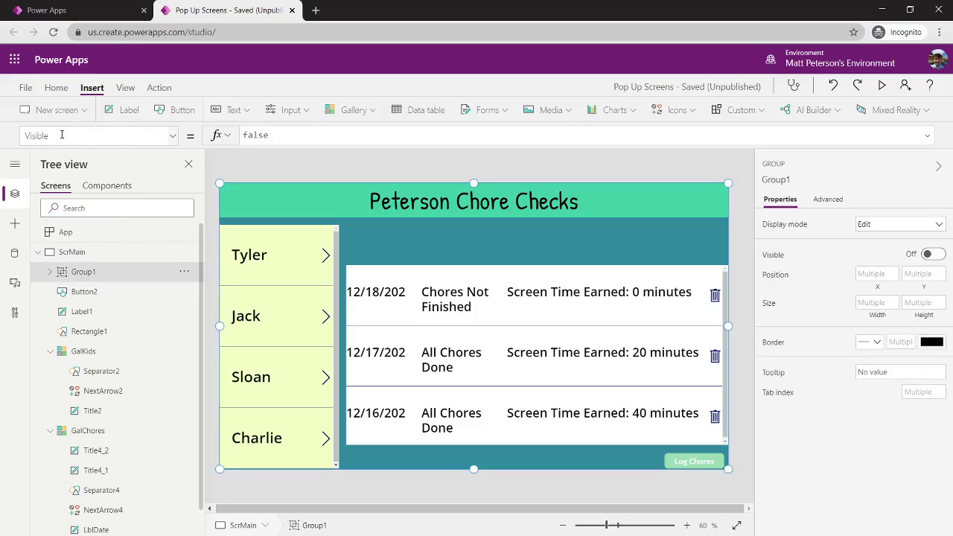
pyautogui.click(294, 135)
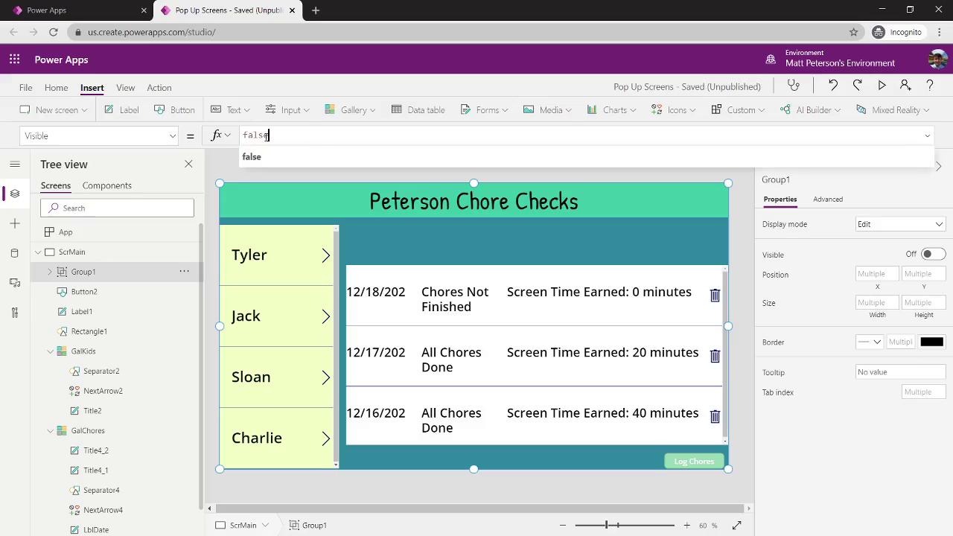
pyautogui.hotkey('ctrl', 'a')
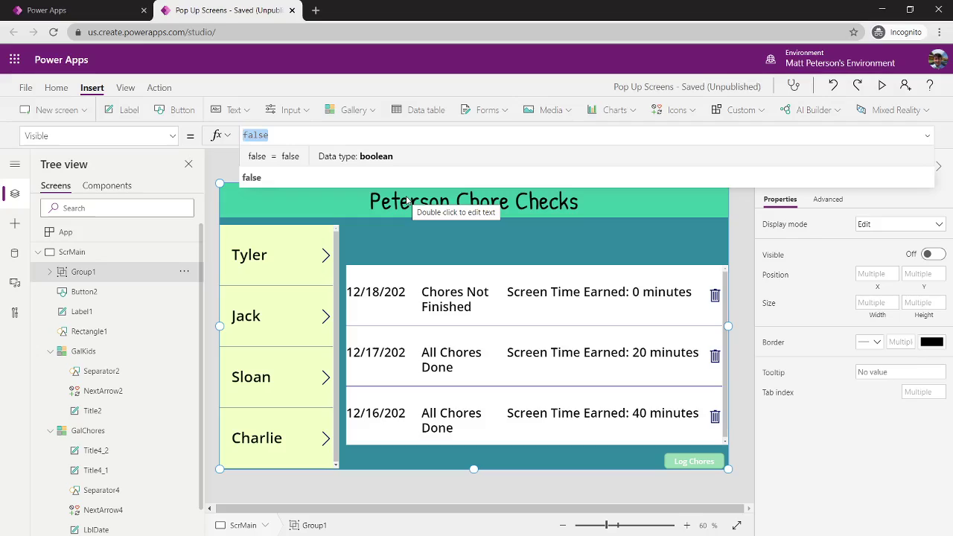
pyautogui.write('var')
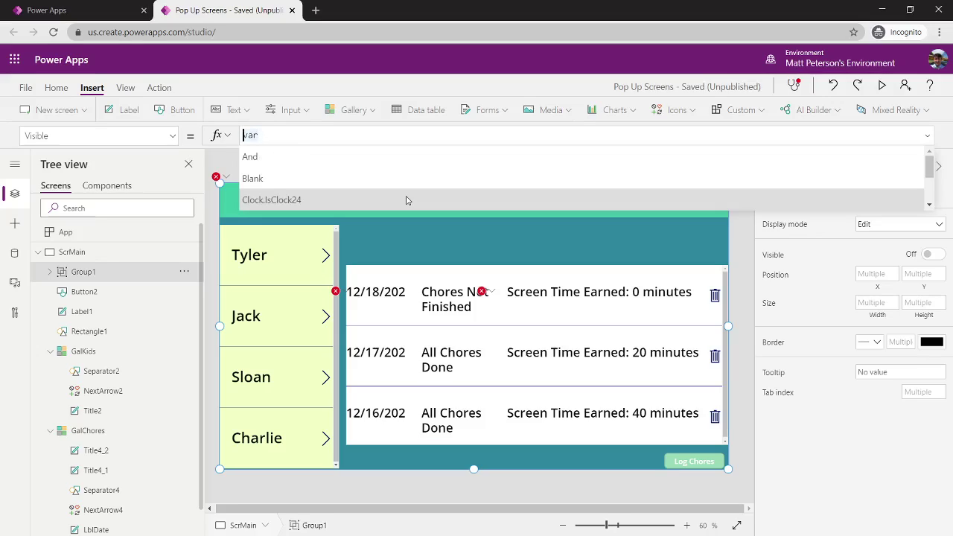
pyautogui.write('sho')
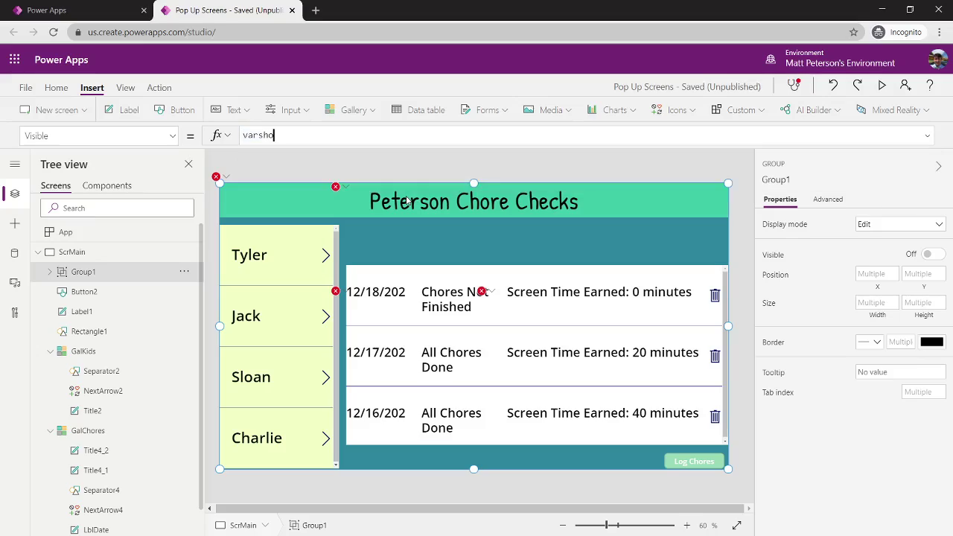
pyautogui.write('wp')
pyautogui.press('Tab')
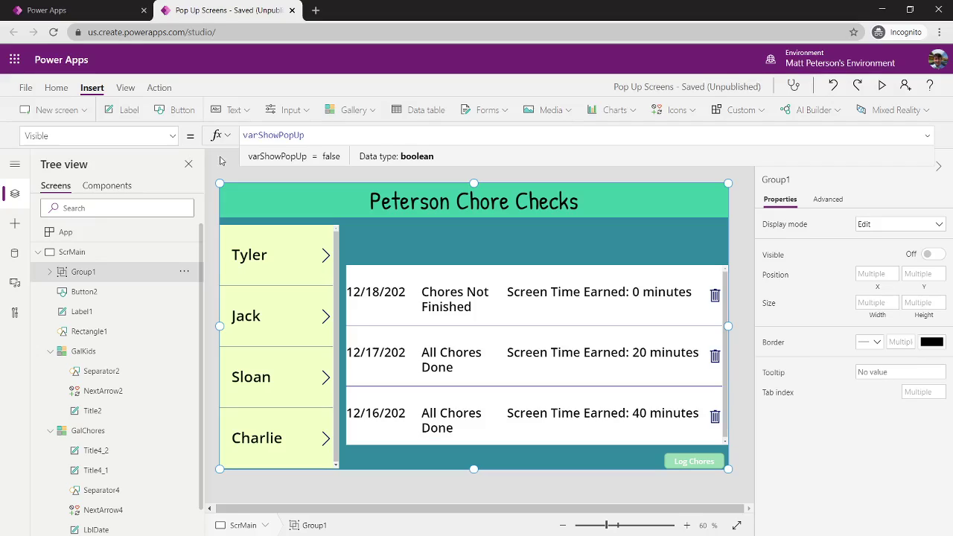
# Preview the app, test the trash icon on the 12/18 chore record, and return to editing
pyautogui.click(882, 86)
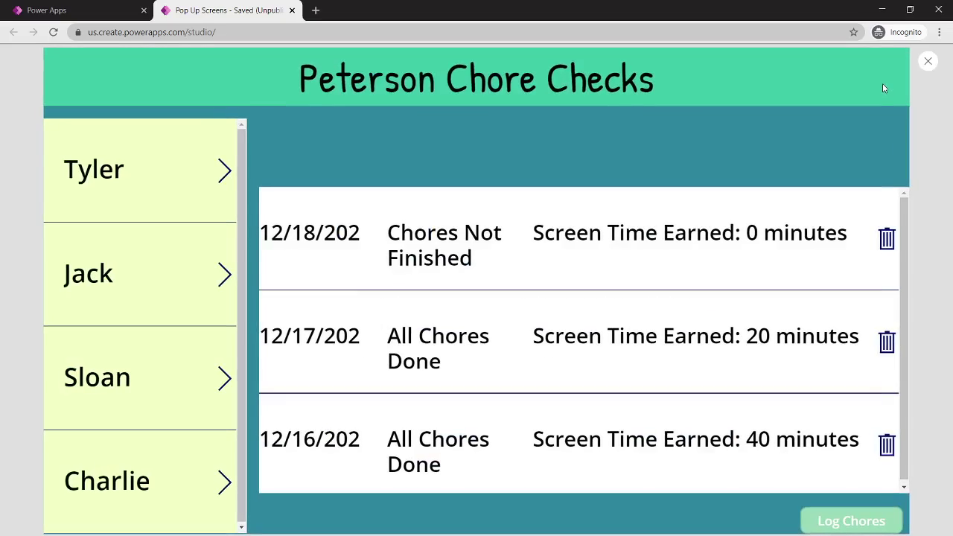
pyautogui.click(887, 240)
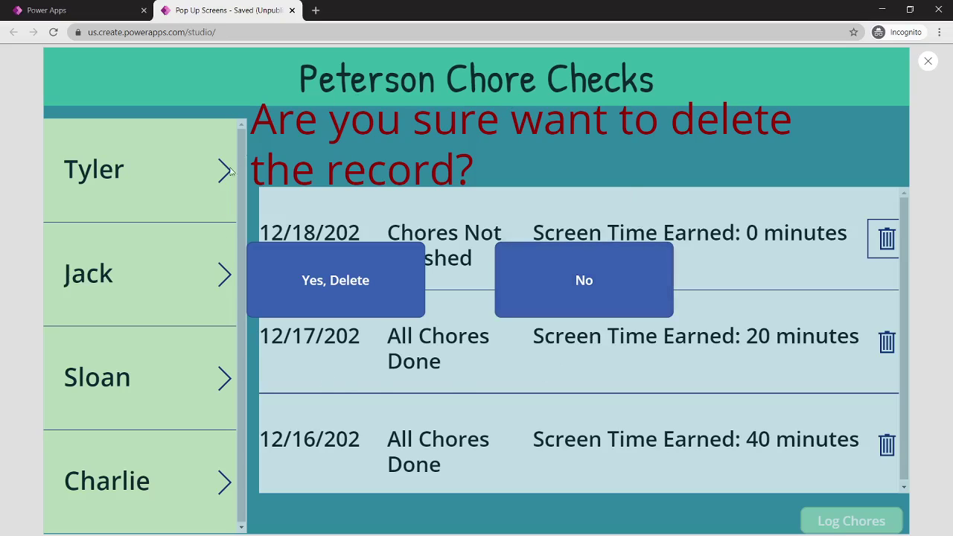
pyautogui.click(932, 61)
pyautogui.click(569, 338)
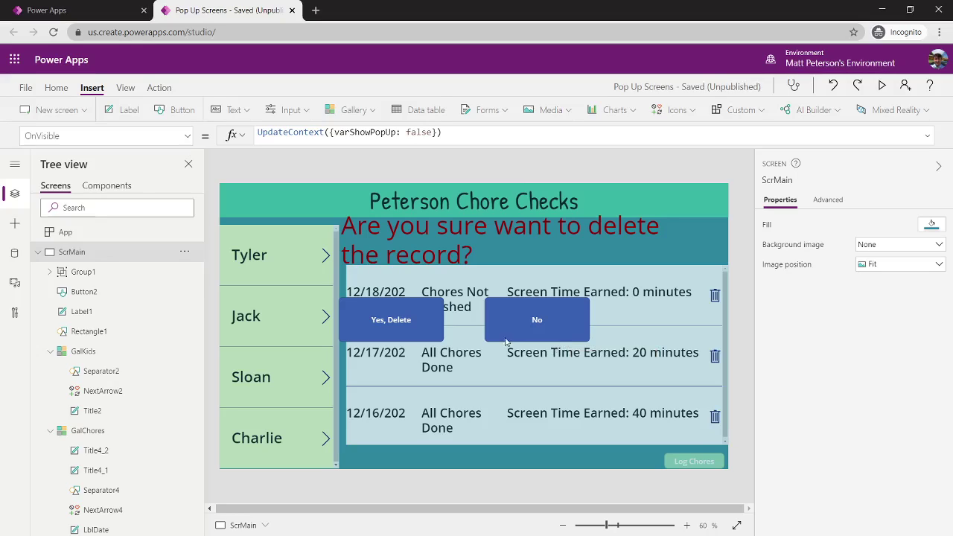
# Replace BtnYes's OnSelect formula with the start of a Remove call on the 'Humana Well Checks' data source
pyautogui.click(396, 322)
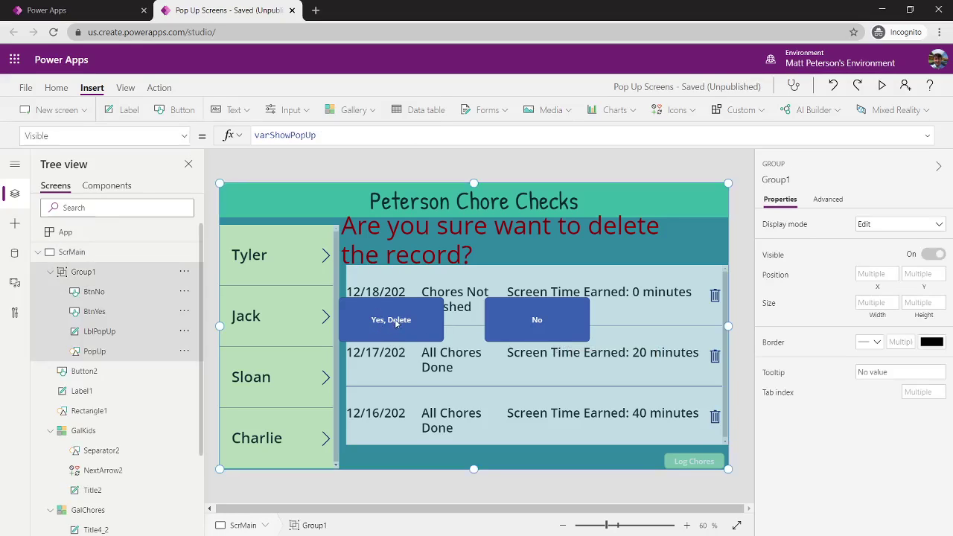
pyautogui.click(396, 323)
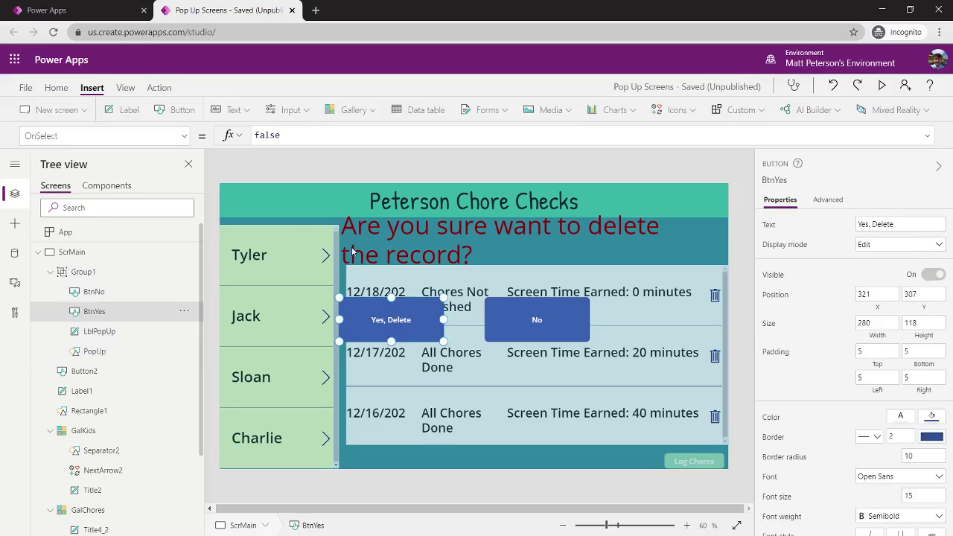
pyautogui.moveTo(302, 135); pyautogui.dragTo(256, 134)
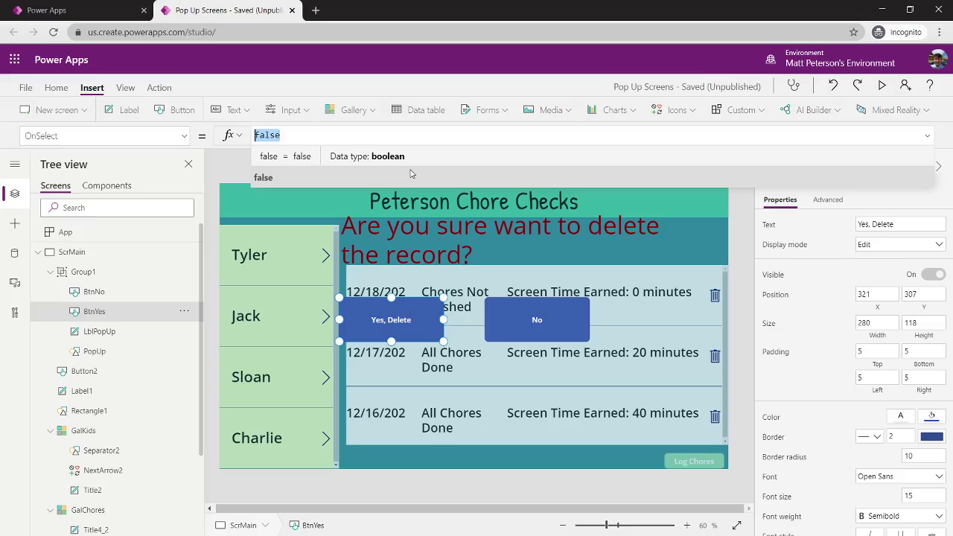
pyautogui.write('remo')
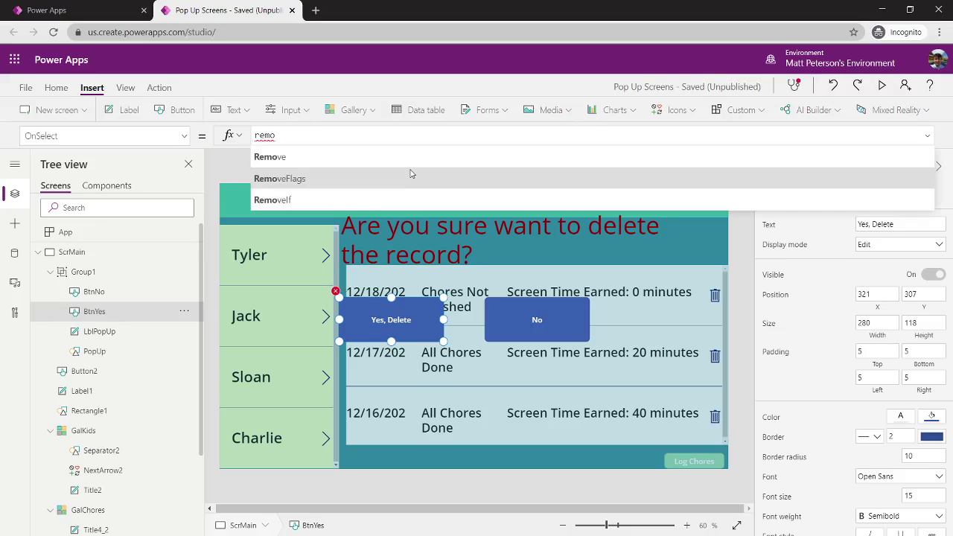
pyautogui.click(301, 133)
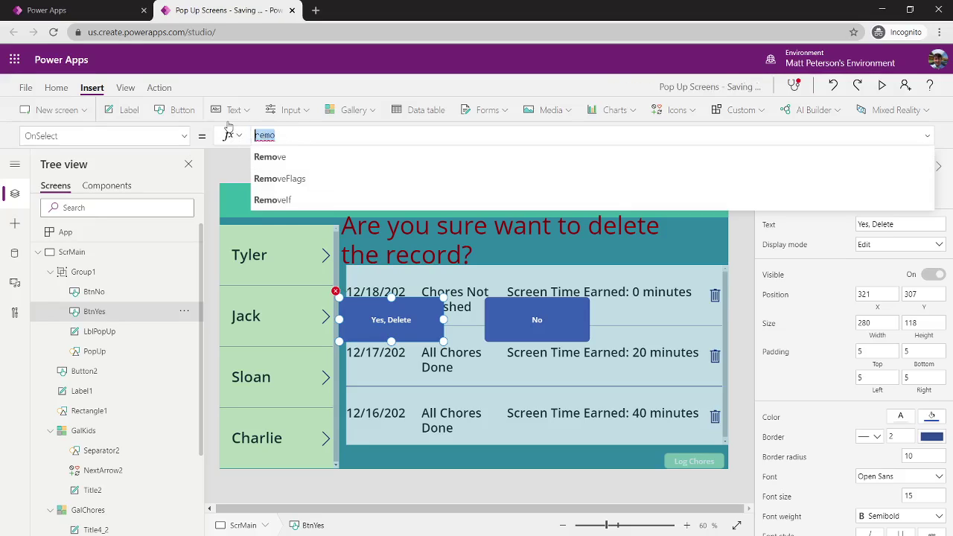
pyautogui.write('v')
pyautogui.press('Tab')
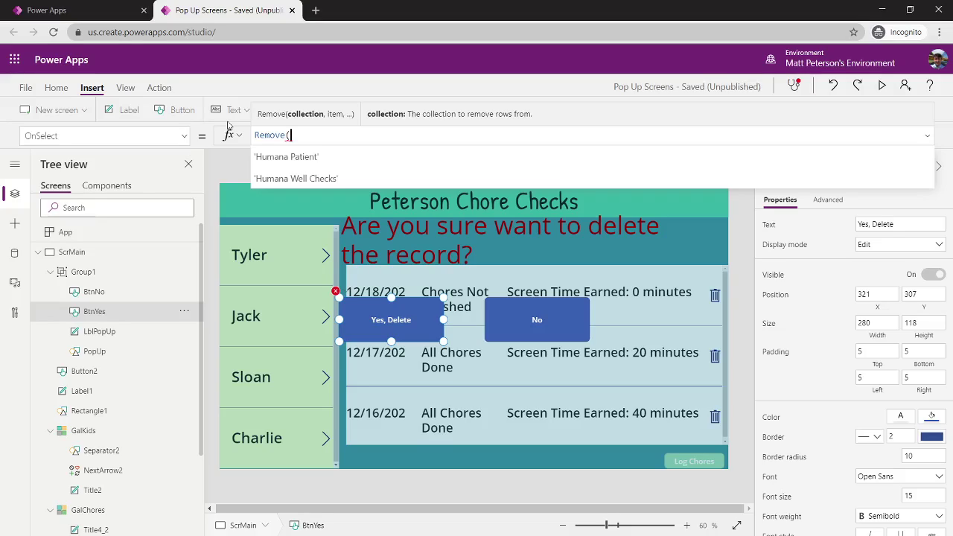
pyautogui.click(313, 179)
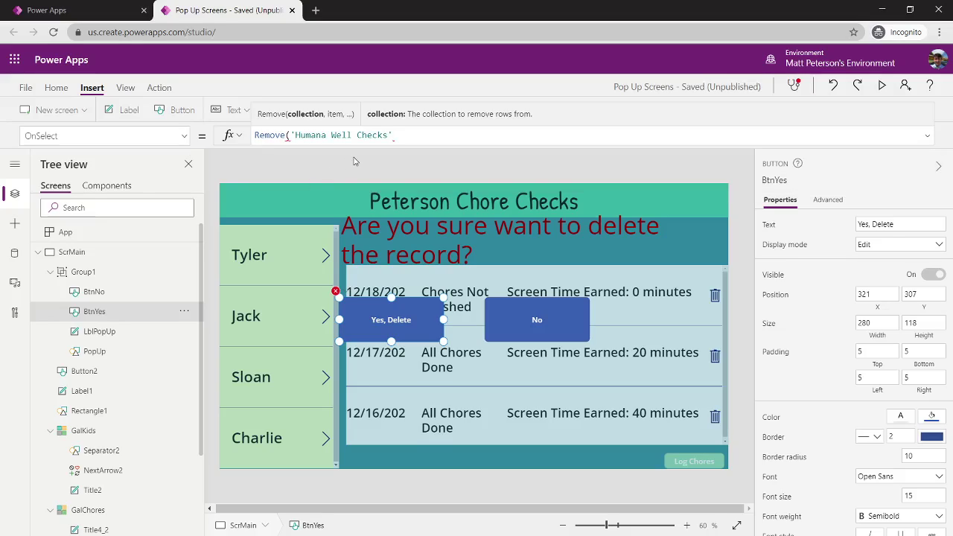
pyautogui.write(',thisit')
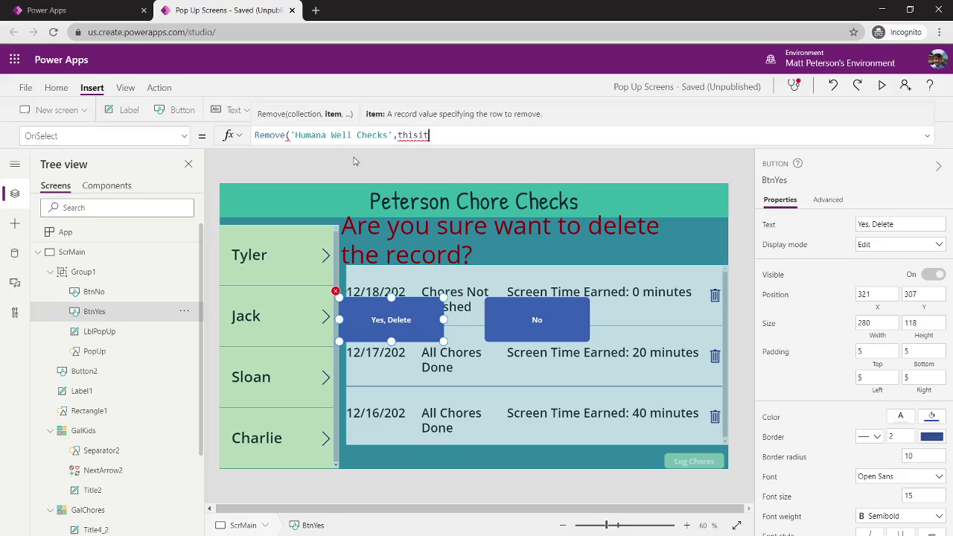
pyautogui.write('e')
pyautogui.press('BackSpace')
pyautogui.press('BackSpace')
pyautogui.press('BackSpace')
pyautogui.press('BackSpace')
pyautogui.press('BackSpace')
pyautogui.press('BackSpace')
pyautogui.press('BackSpace')
# Complete BtnYes's Remove call with GalChores.Selected as the record to remove
pyautogui.write('gal')
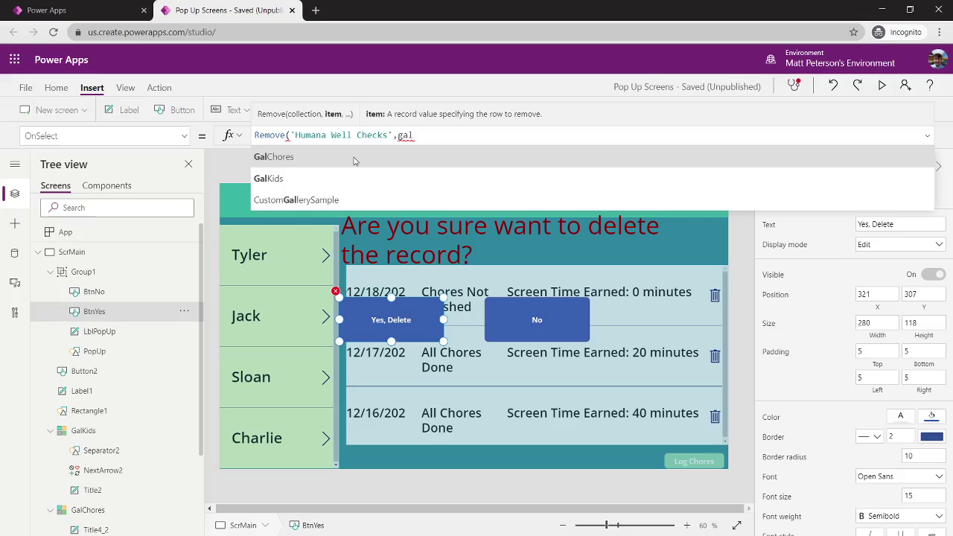
pyautogui.write('cho')
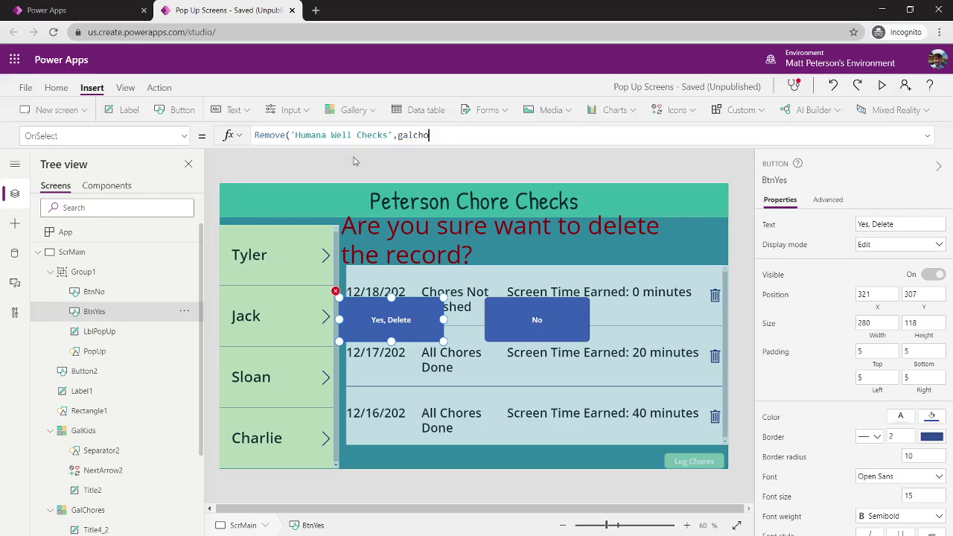
pyautogui.press('Tab')
pyautogui.write('.se')
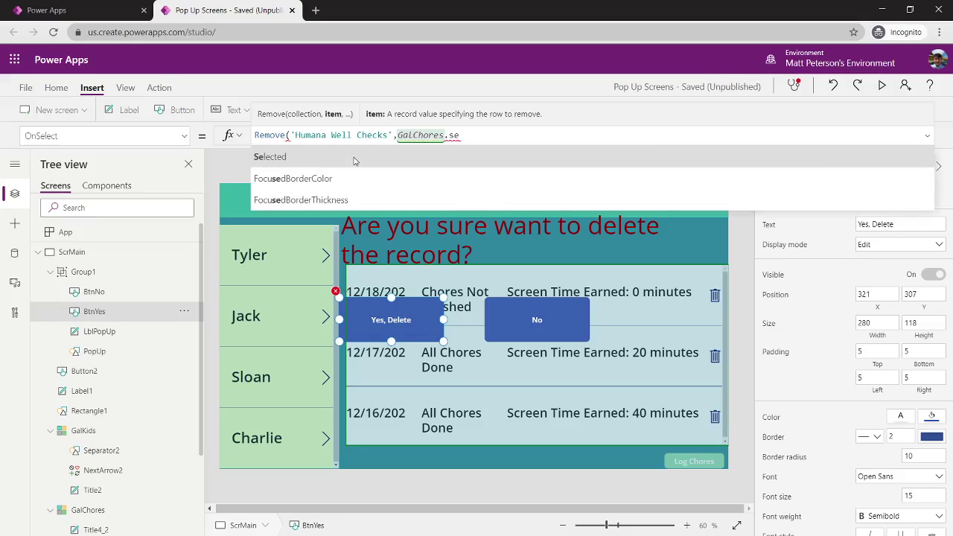
pyautogui.press('Tab')
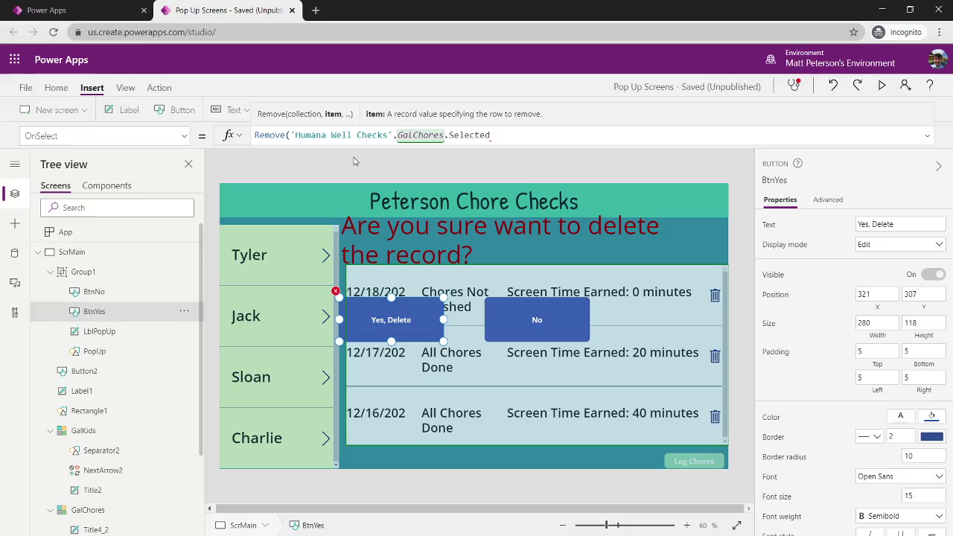
pyautogui.write(')')
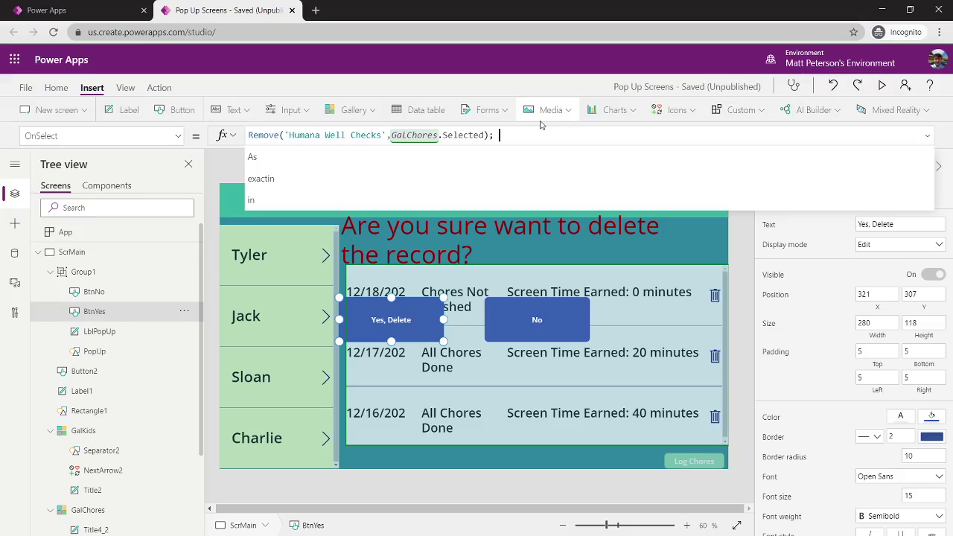
# Append UpdateContext({varShowPopUp: false}) after the Remove call in BtnYes's OnSelect formula
pyautogui.write('upd')
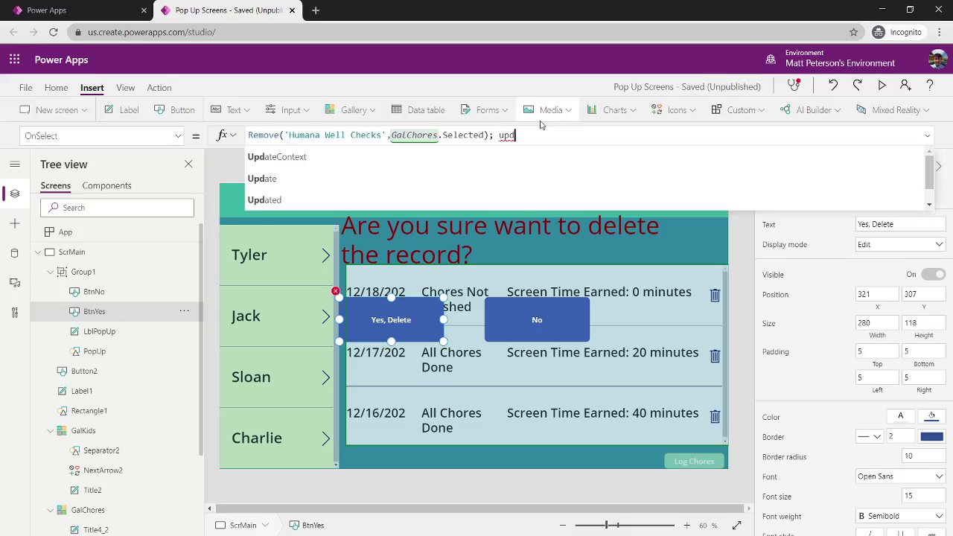
pyautogui.press('Tab')
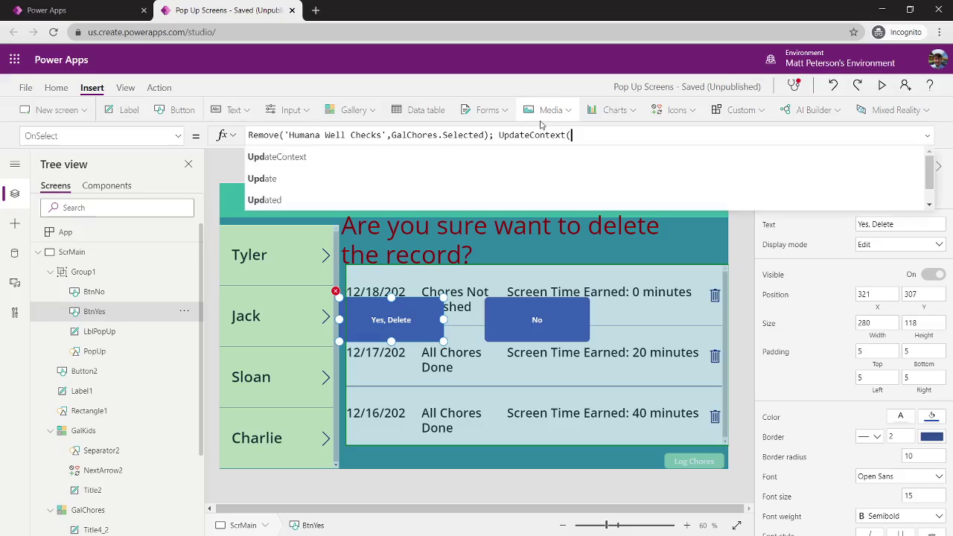
pyautogui.press('Tab')
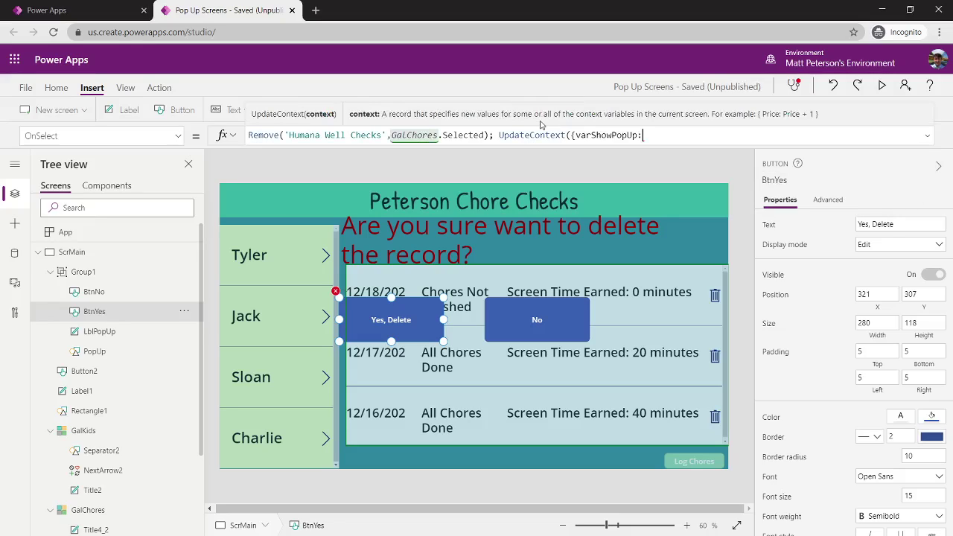
pyautogui.write('false')
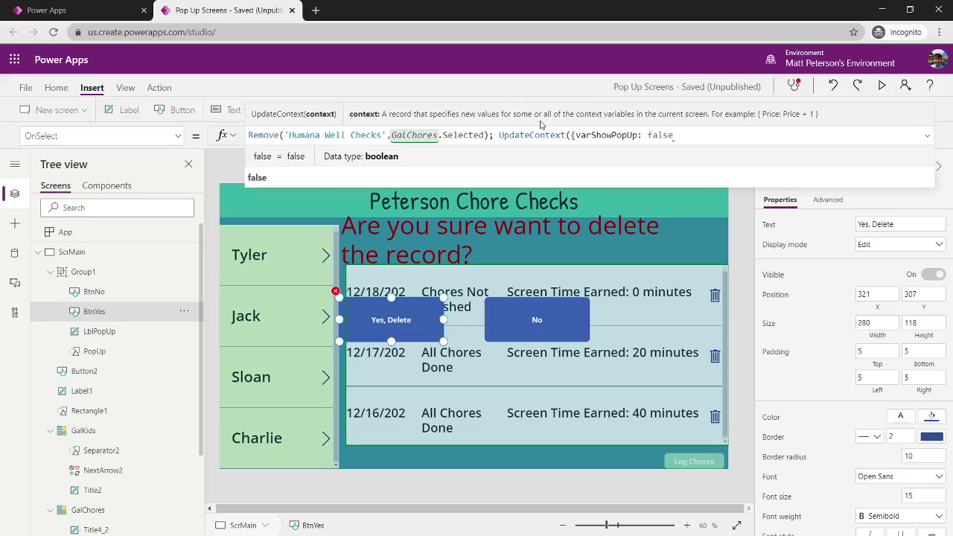
pyautogui.write('}')
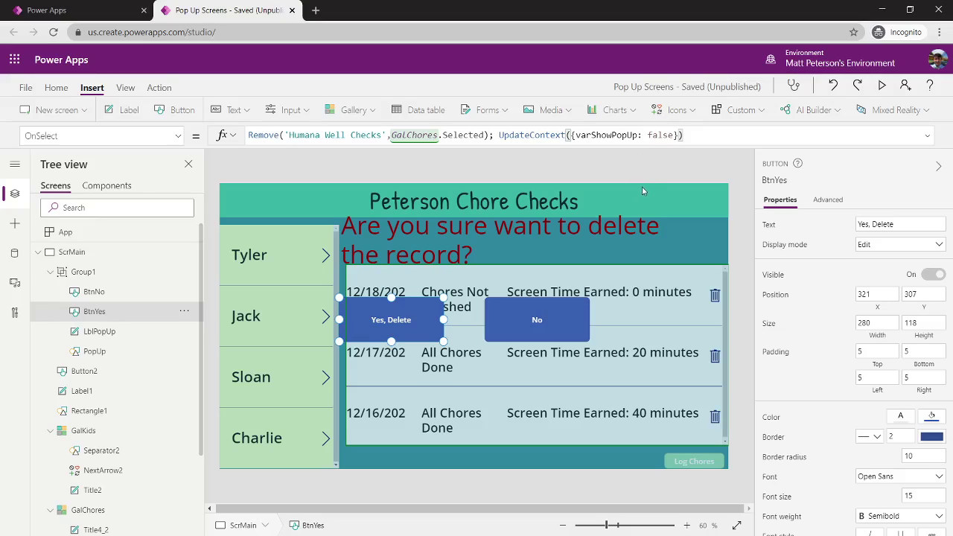
# Replace BtnNo's OnSelect formula with UpdateContext({varShowPopUp:false})
pyautogui.click(553, 329)
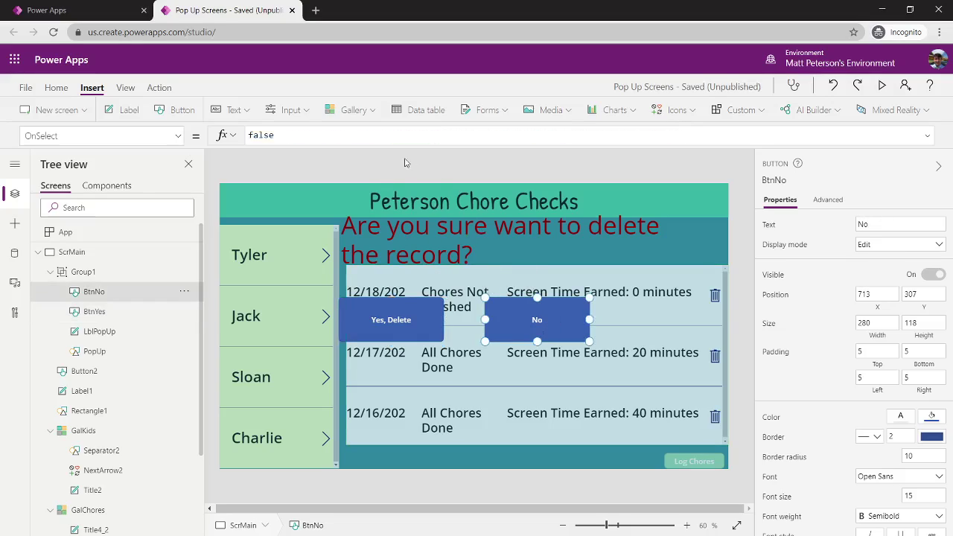
pyautogui.doubleClick(262, 135)
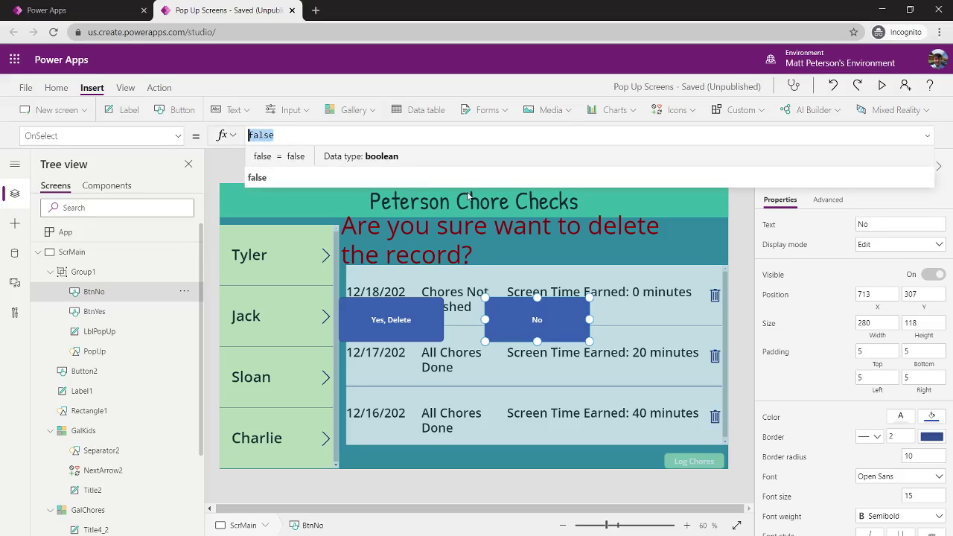
pyautogui.write('upd')
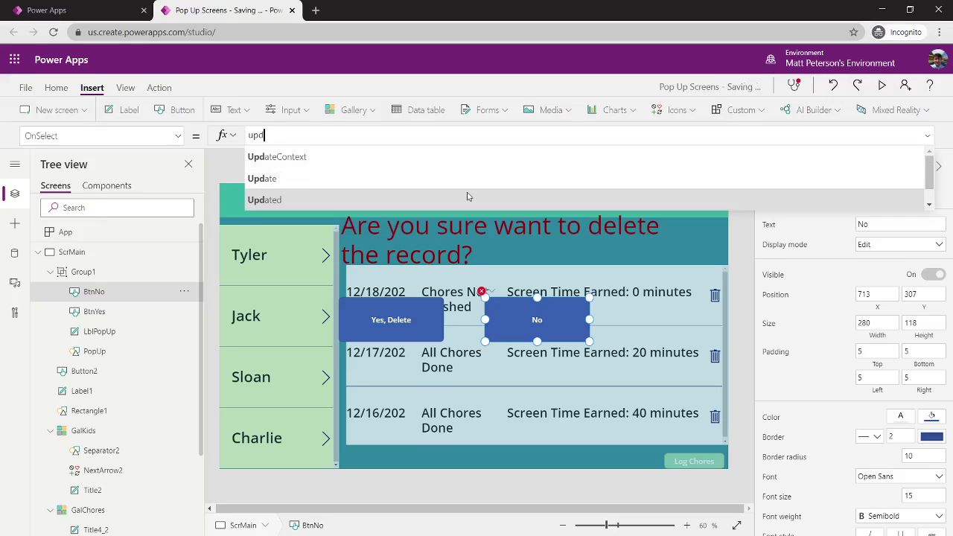
pyautogui.write('atecon')
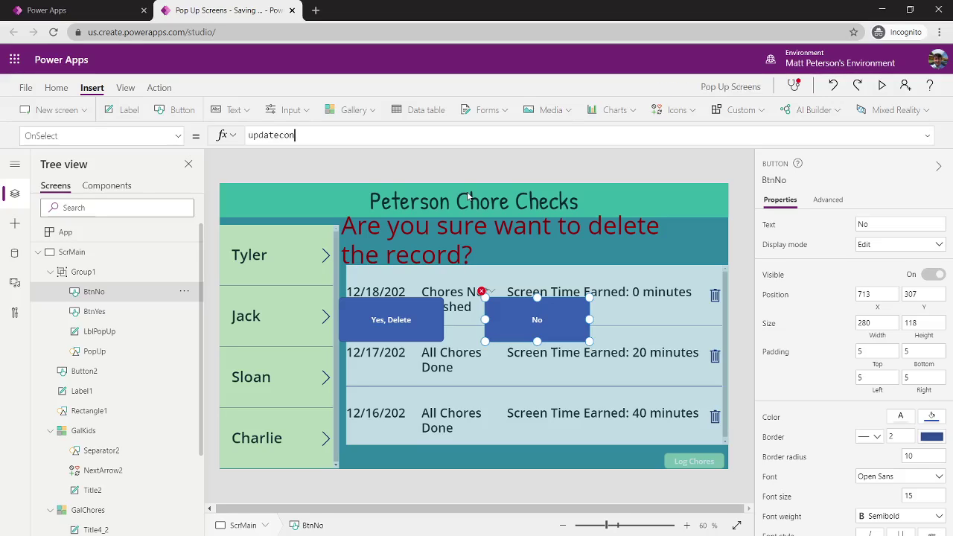
pyautogui.press('Tab')
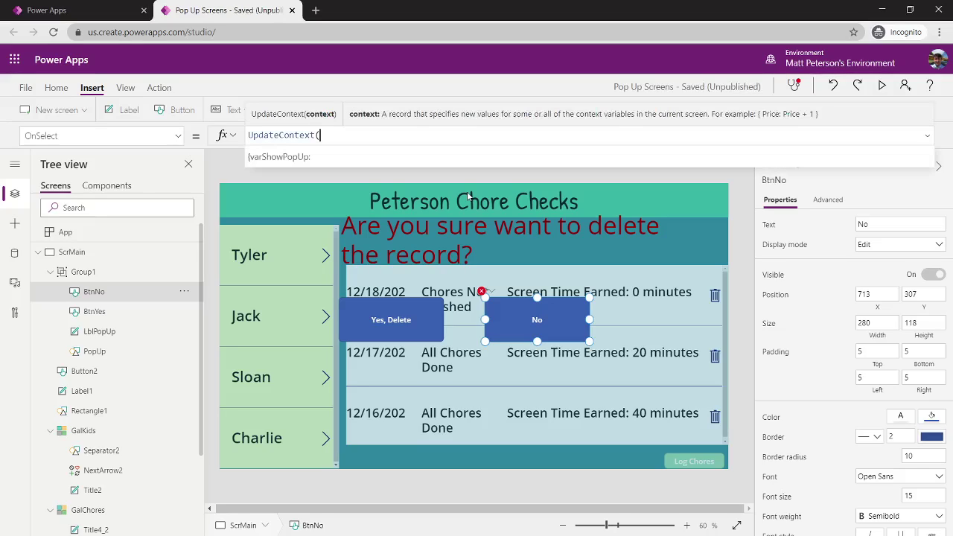
pyautogui.press('Tab')
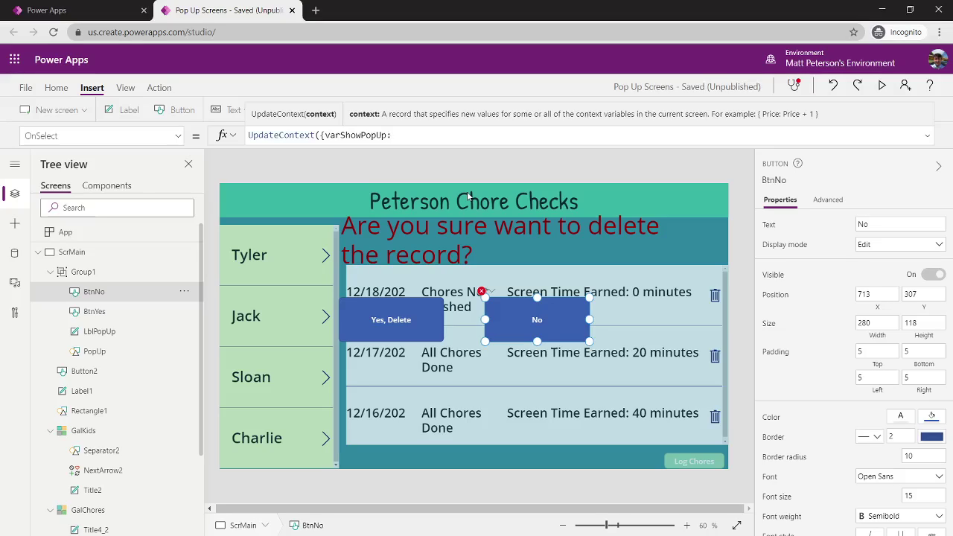
pyautogui.write('false')
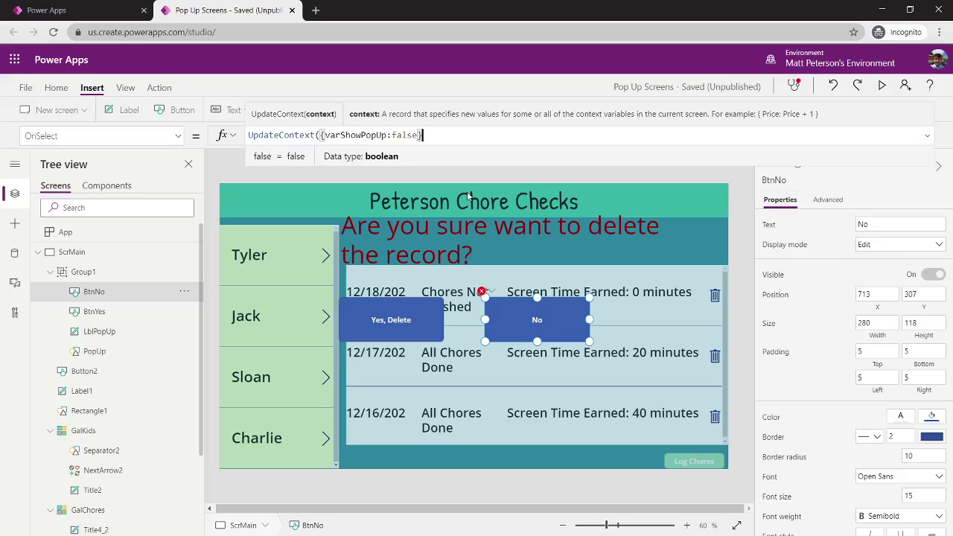
pyautogui.write('})')
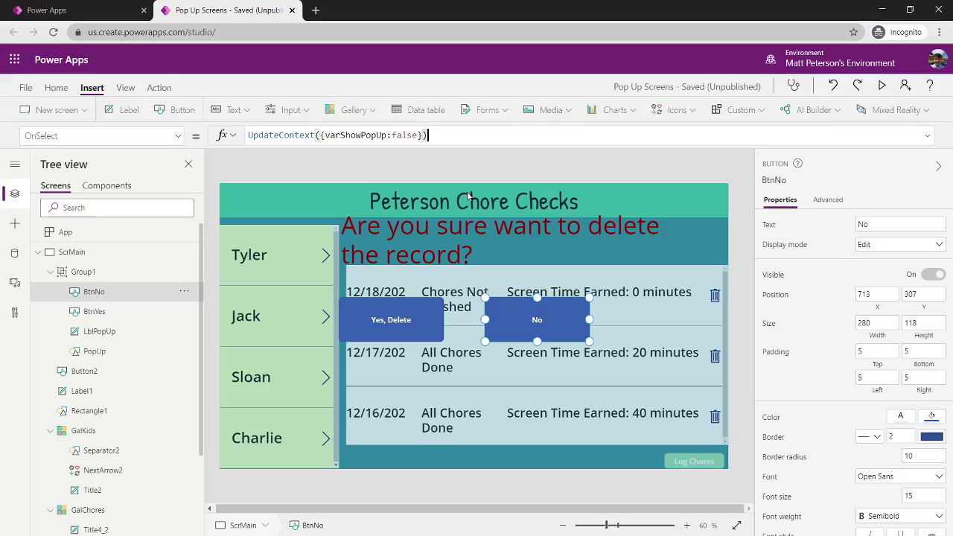
# Preview the app, dismiss the open pop-up with No, and delete the 12/18 chore record through the confirmation
pyautogui.click(882, 86)
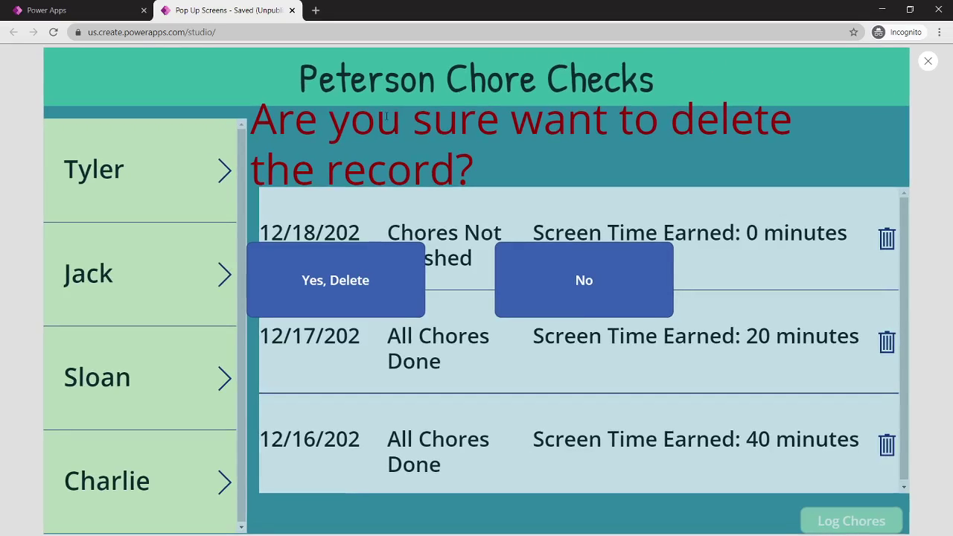
pyautogui.click(600, 276)
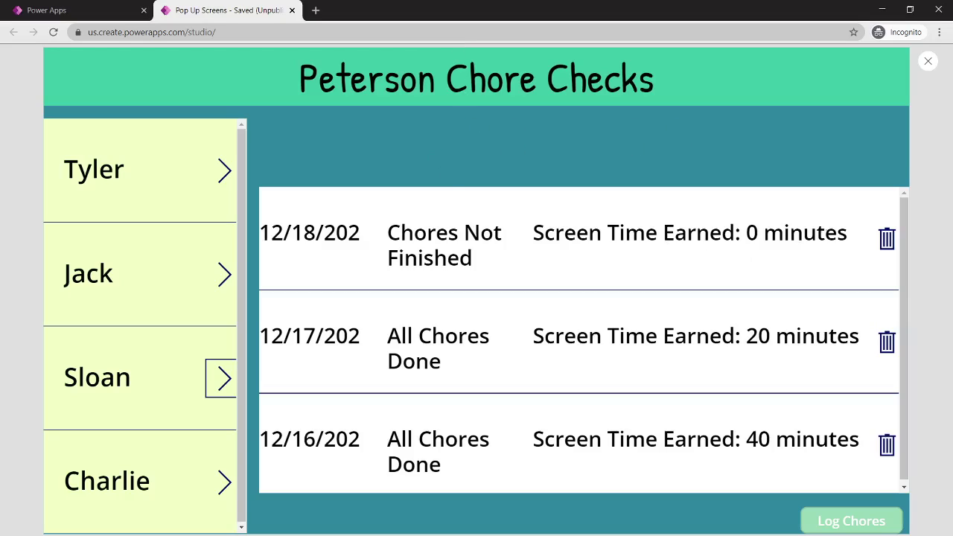
pyautogui.click(888, 240)
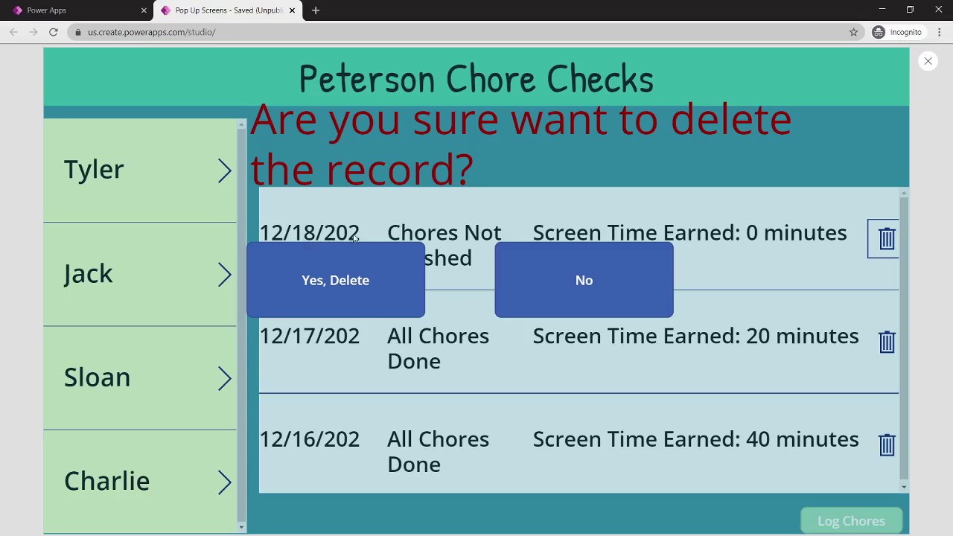
pyautogui.click(339, 286)
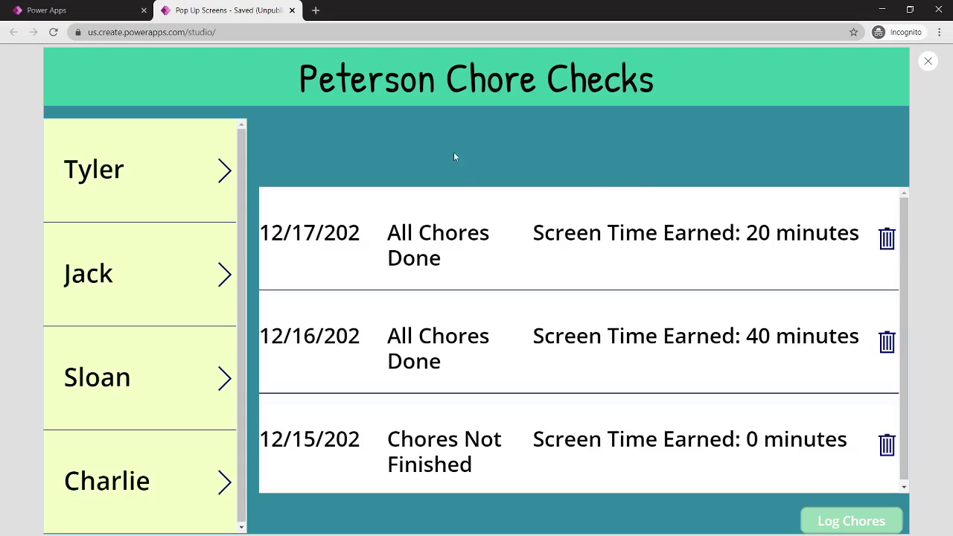
# Test cancelling the deletion of the 12/17 chore record, and return to editing
pyautogui.click(887, 240)
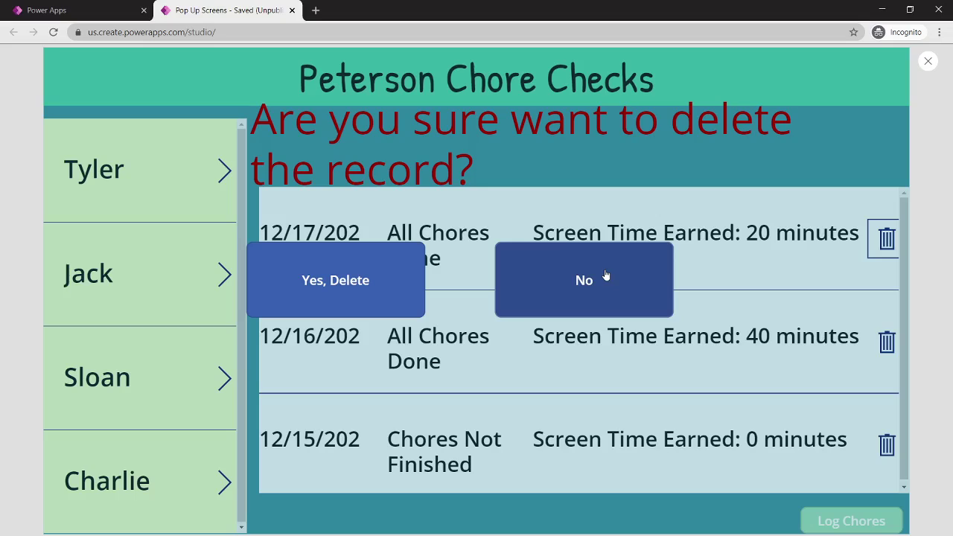
pyautogui.click(598, 283)
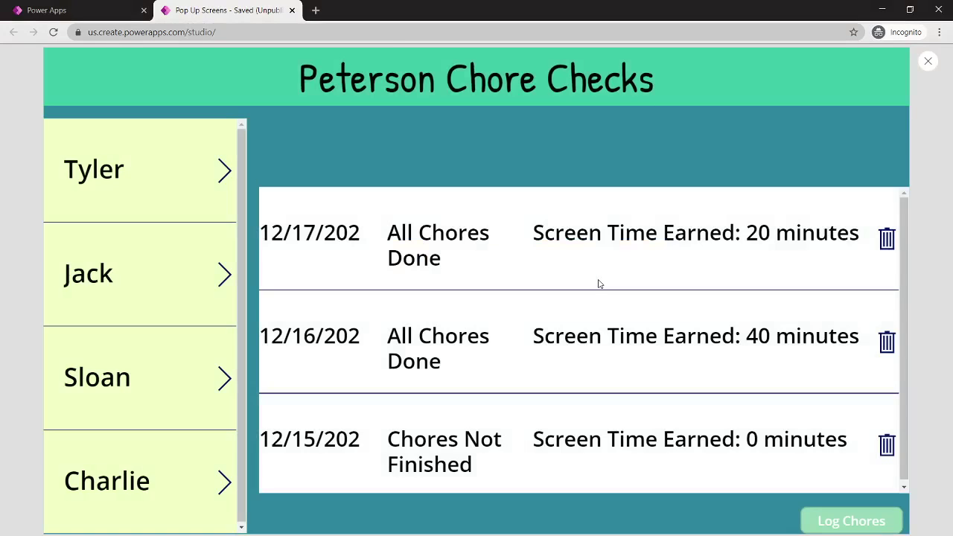
pyautogui.click(928, 63)
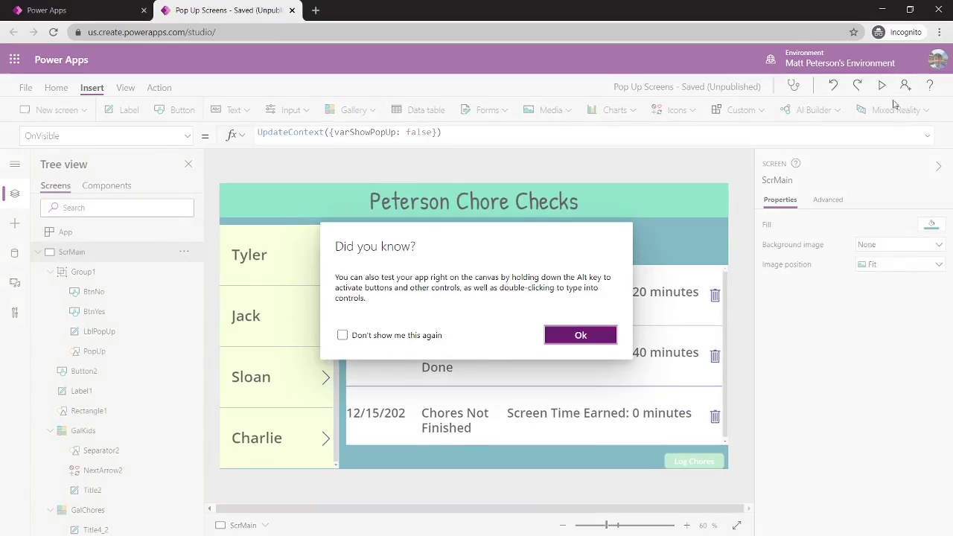
pyautogui.click(586, 336)
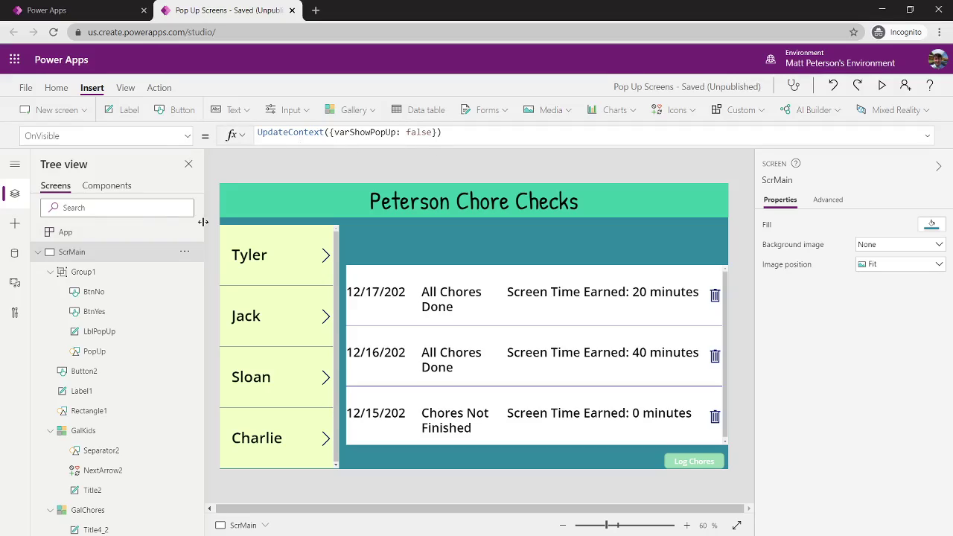
# Visit ScrForms and return to ScrMain to examine its OnVisible formula
pyautogui.scroll(-2, 109, 385)
pyautogui.click(73, 522)
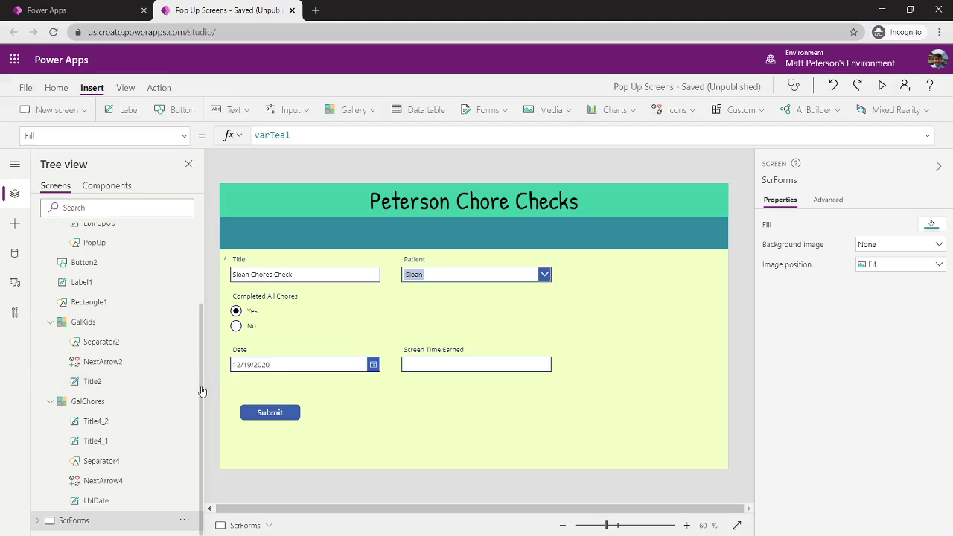
pyautogui.scroll(2, 202, 387)
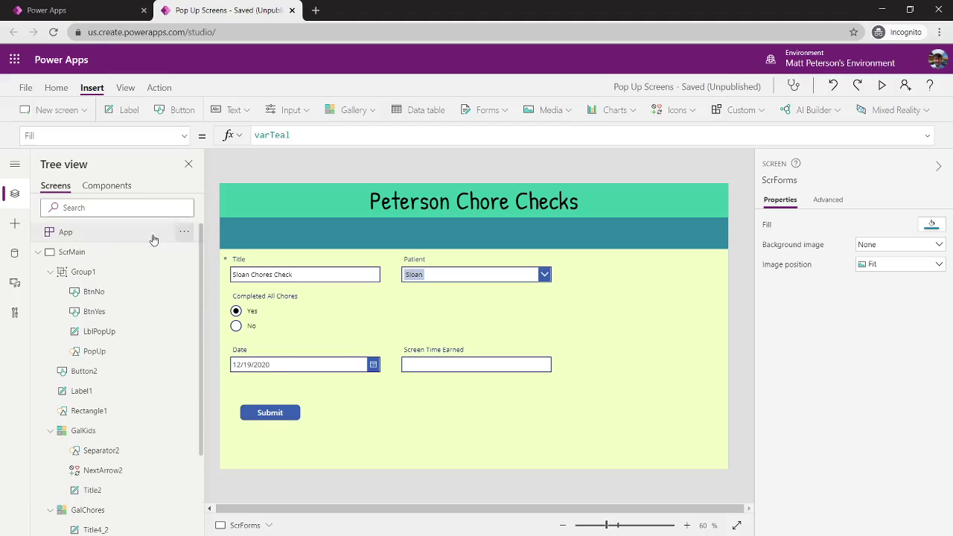
pyautogui.click(64, 253)
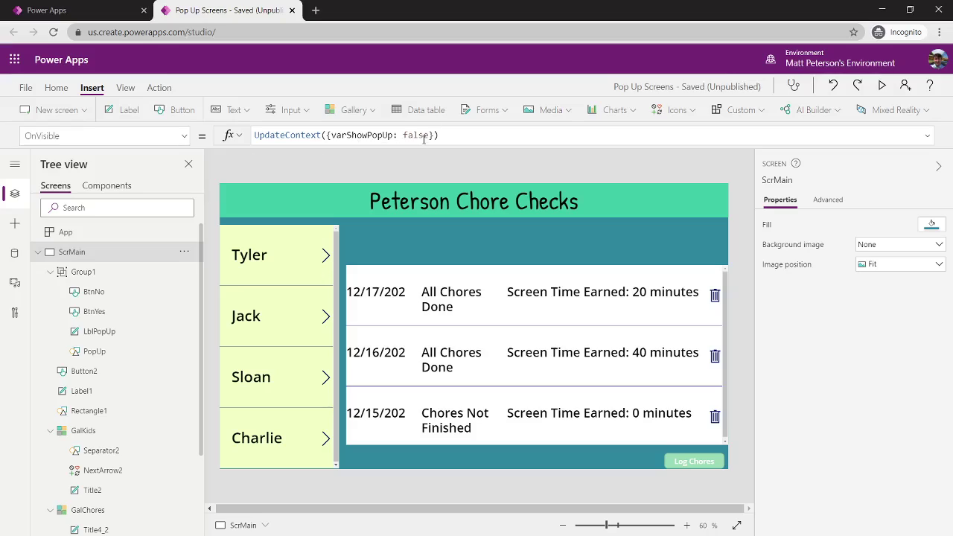
# Review the formulas that use varShowPopUp on Group1, the gallery's trash icon, BtnNo and BtnYes
pyautogui.click(88, 274)
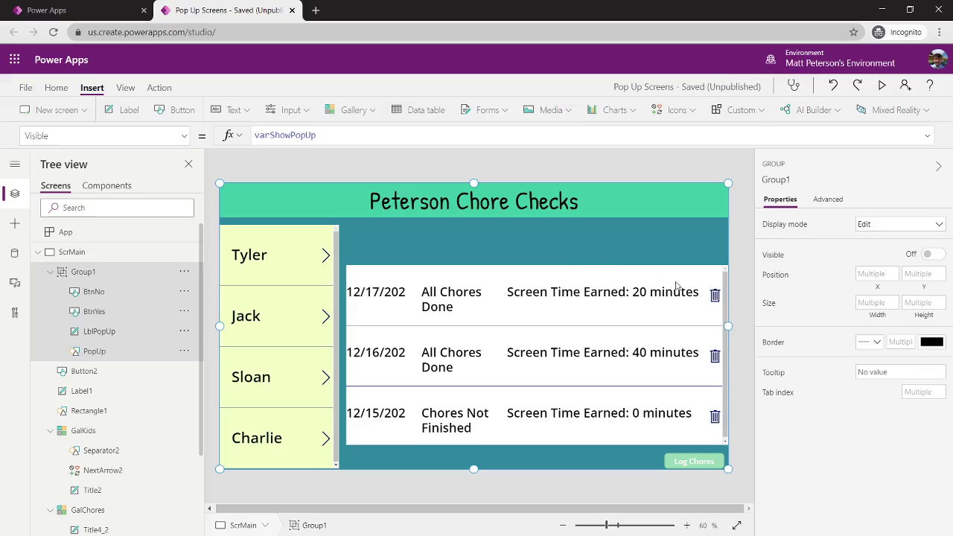
pyautogui.click(715, 296)
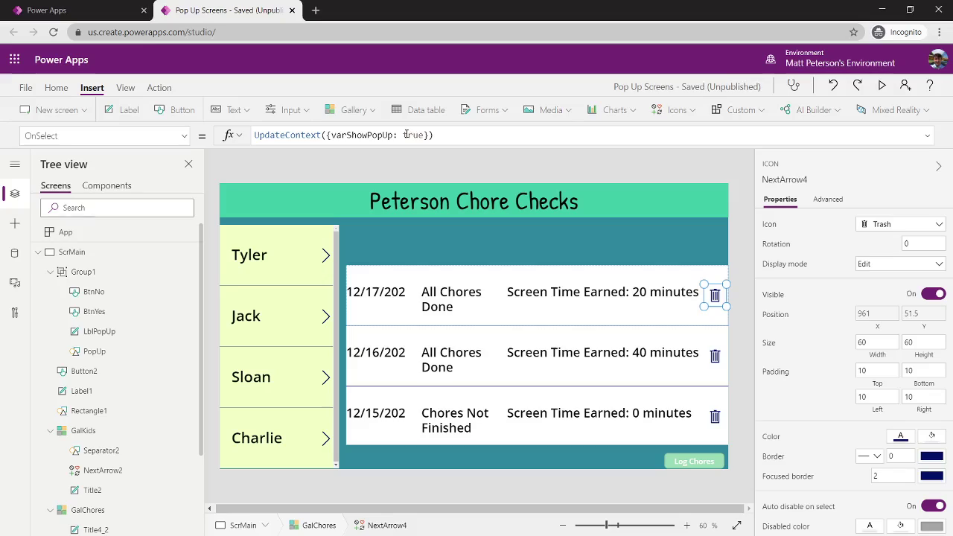
pyautogui.click(81, 275)
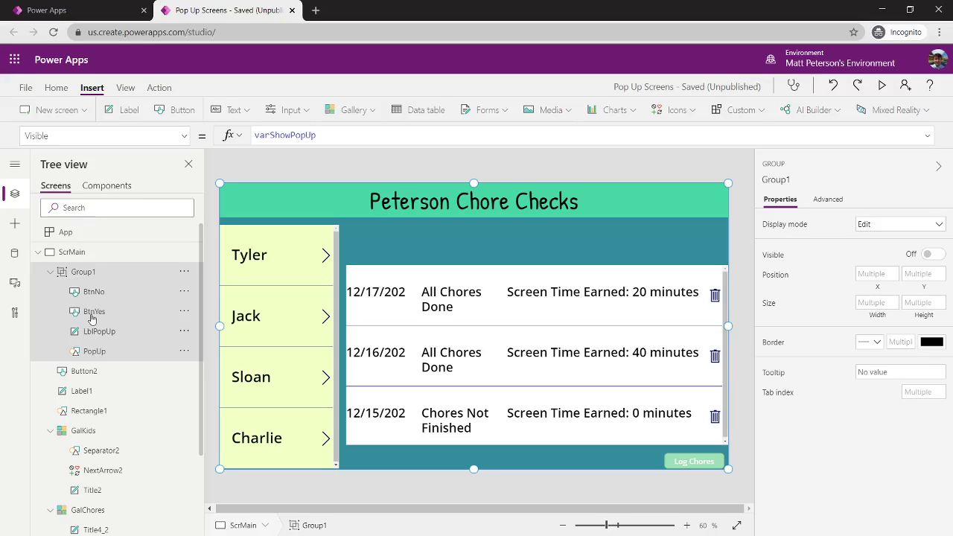
pyautogui.click(93, 297)
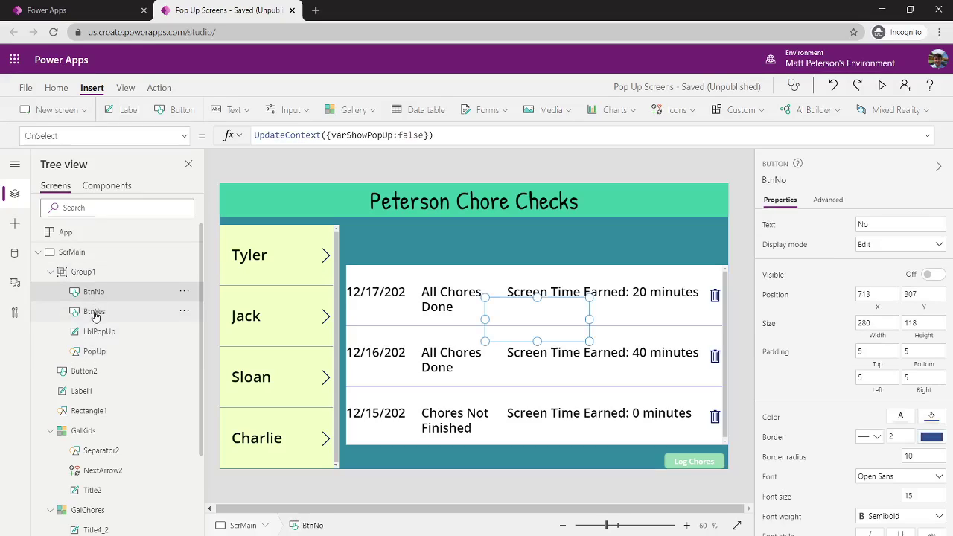
pyautogui.click(94, 311)
pyautogui.click(95, 294)
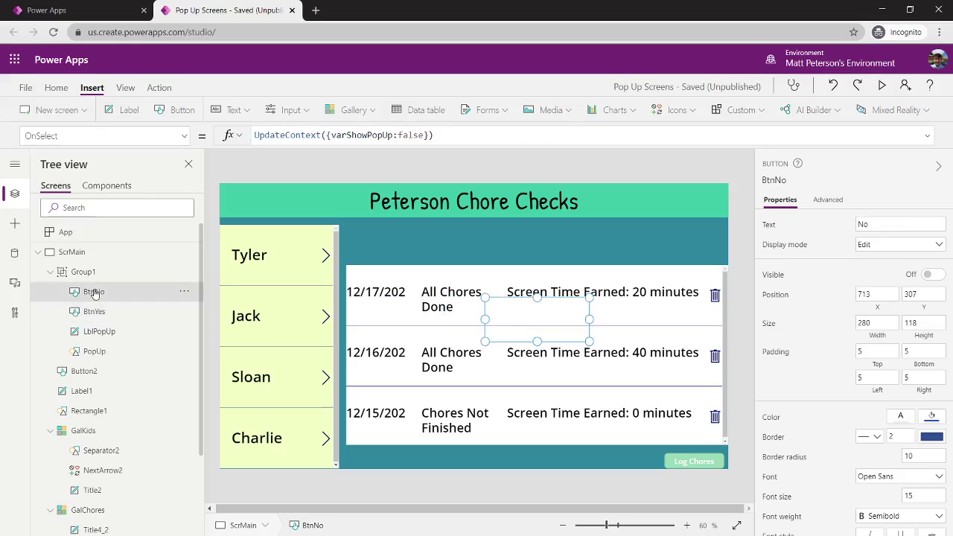